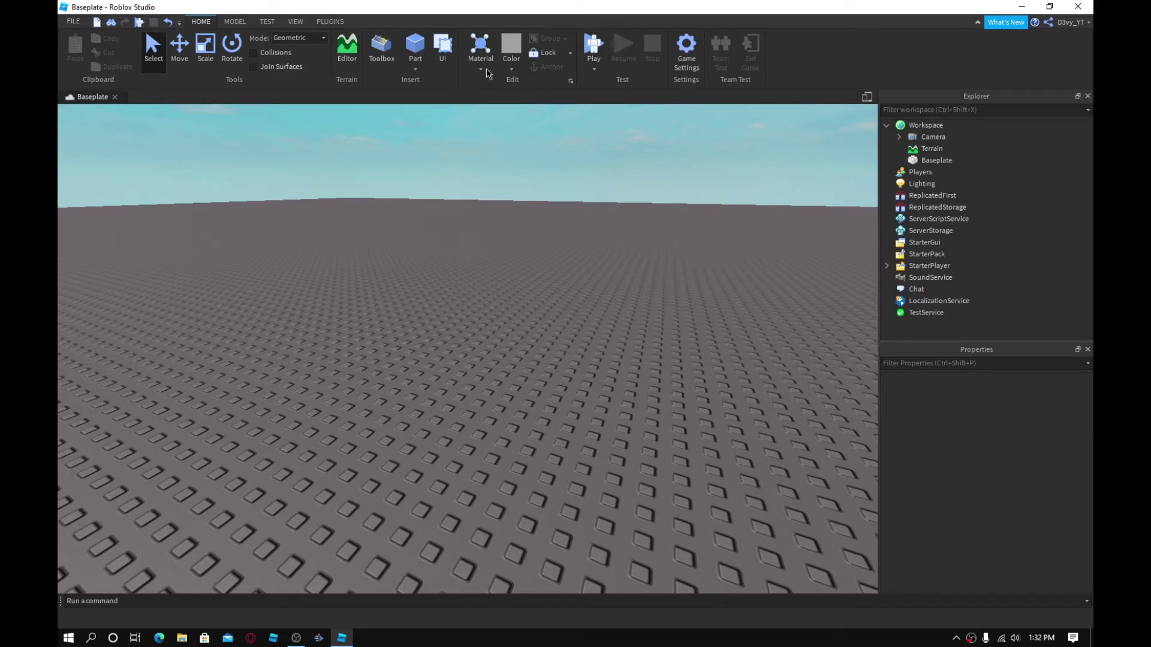
# Insert a free 'flashlight' model from the Toolbox, declining the Insert Tool prompt.
pyautogui.click(381, 50)
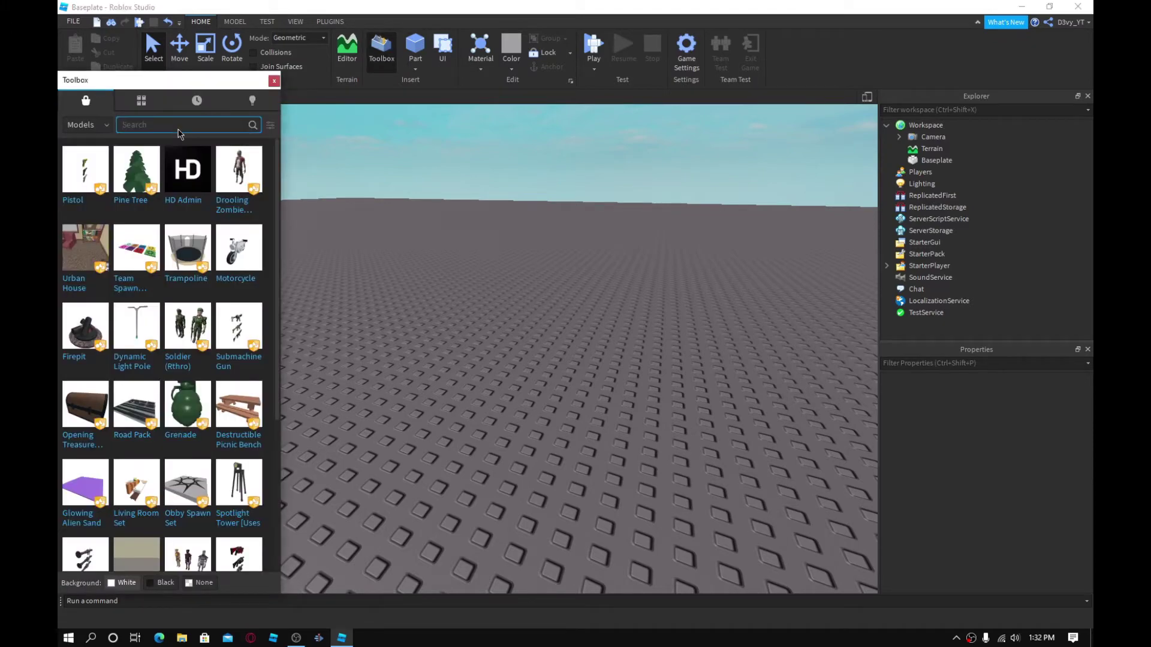
pyautogui.write('flashlight')
pyautogui.press('Return')
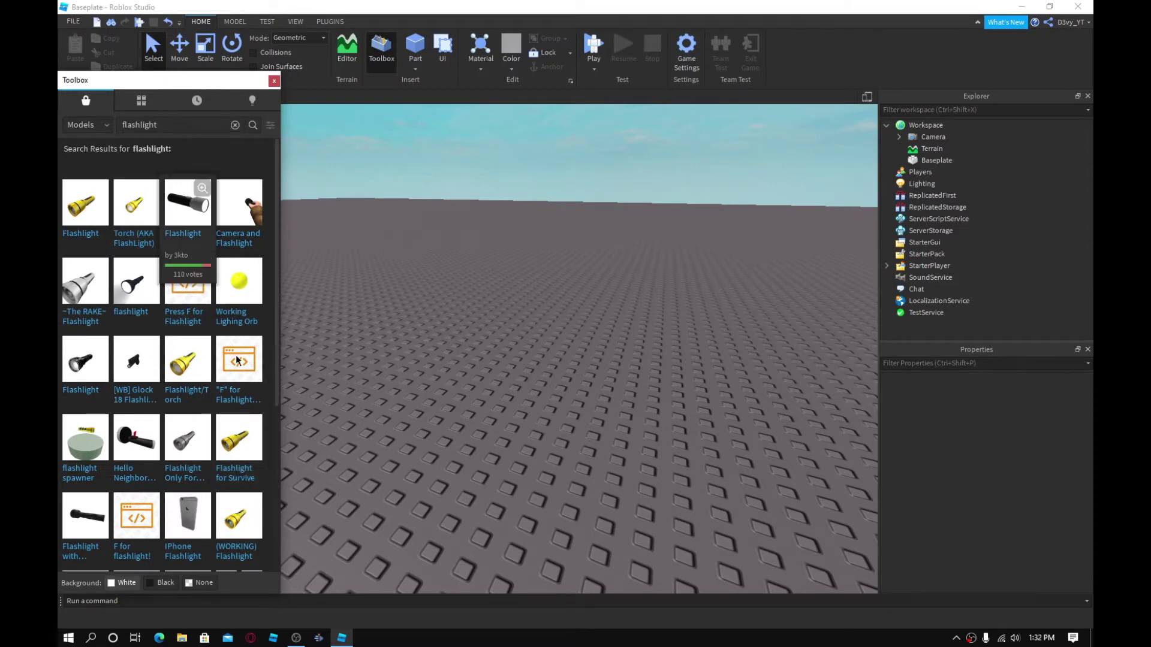
pyautogui.click(232, 437)
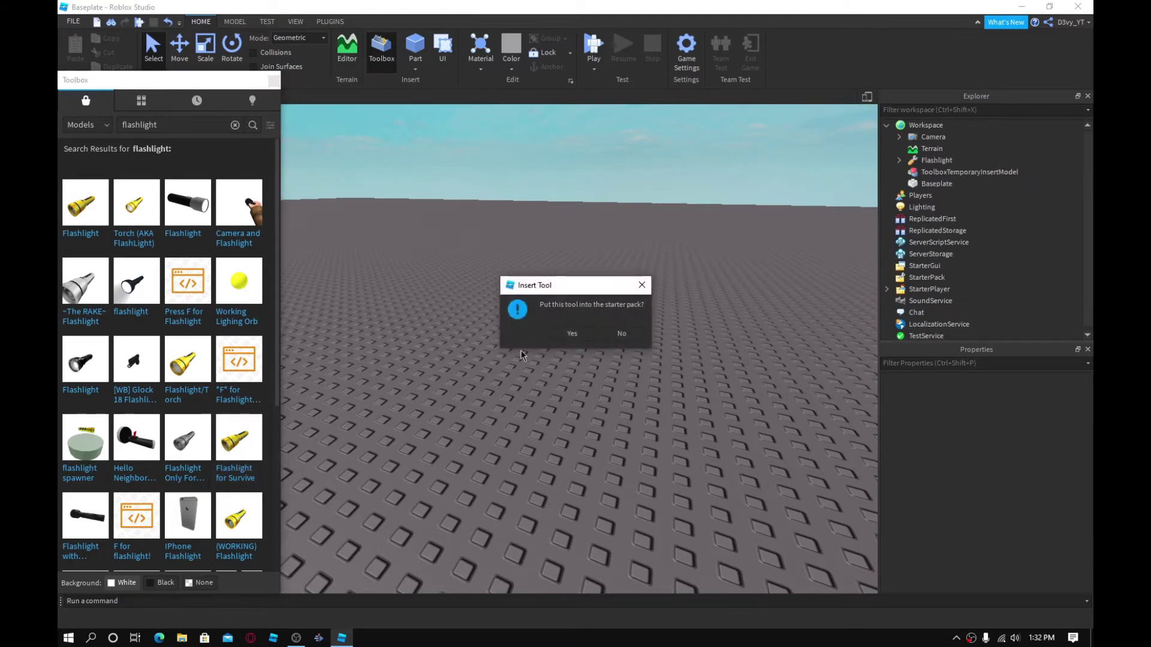
pyautogui.click(618, 334)
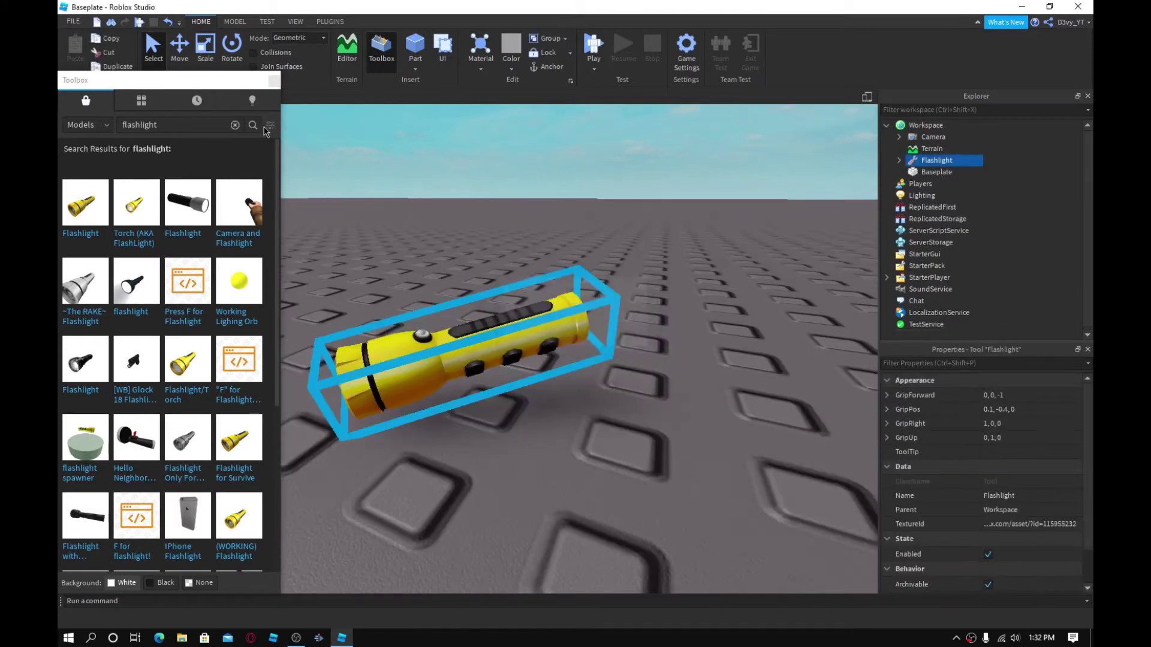
pyautogui.click(235, 125)
pyautogui.click(273, 81)
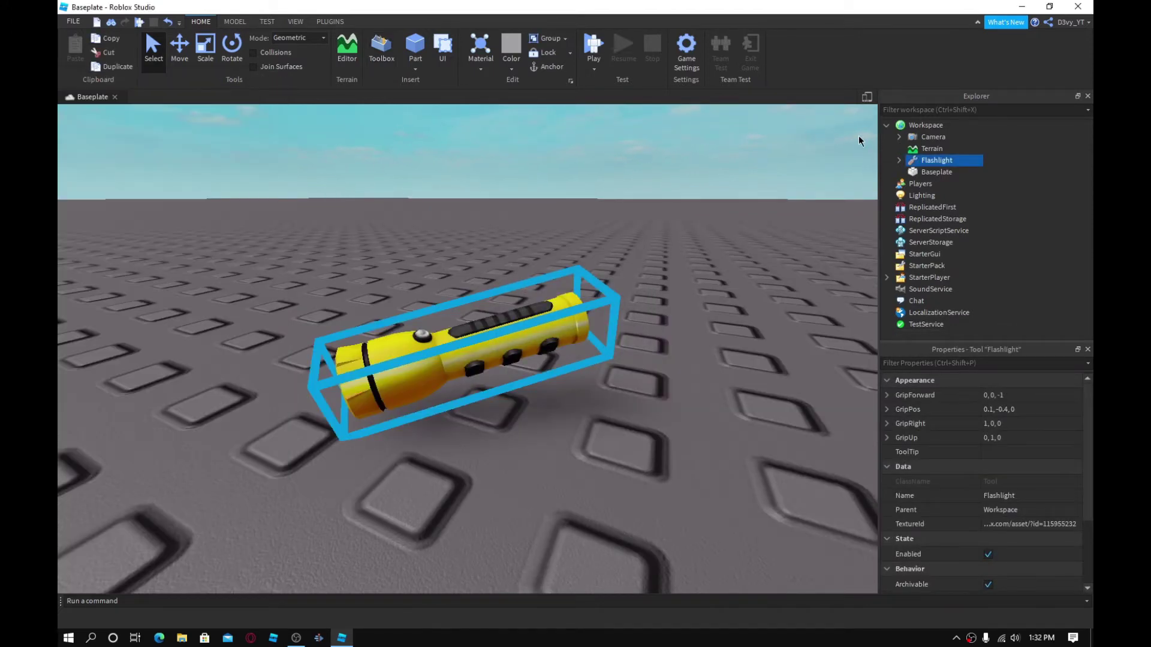
# Delete the flashlight's ThumbnailCamera, Motor, LocalScript and LightPart, leaving only the Handle.
pyautogui.click(897, 162)
pyautogui.click(942, 185)
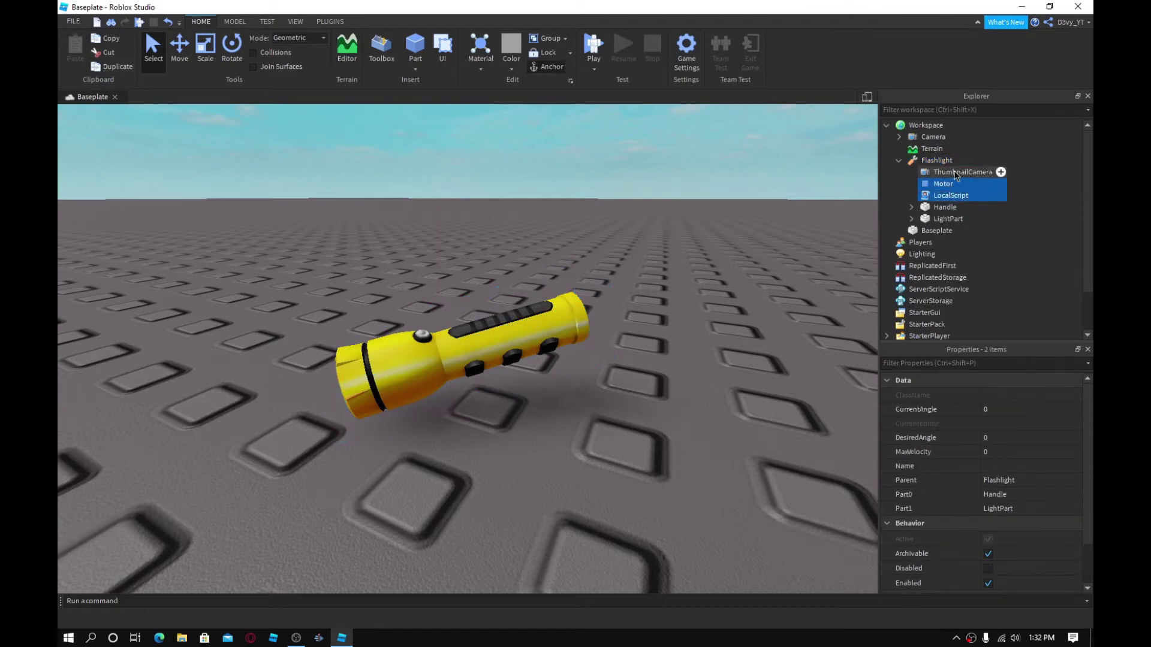
pyautogui.keyDown('ctrl'); pyautogui.click(955, 172); pyautogui.keyUp('ctrl')
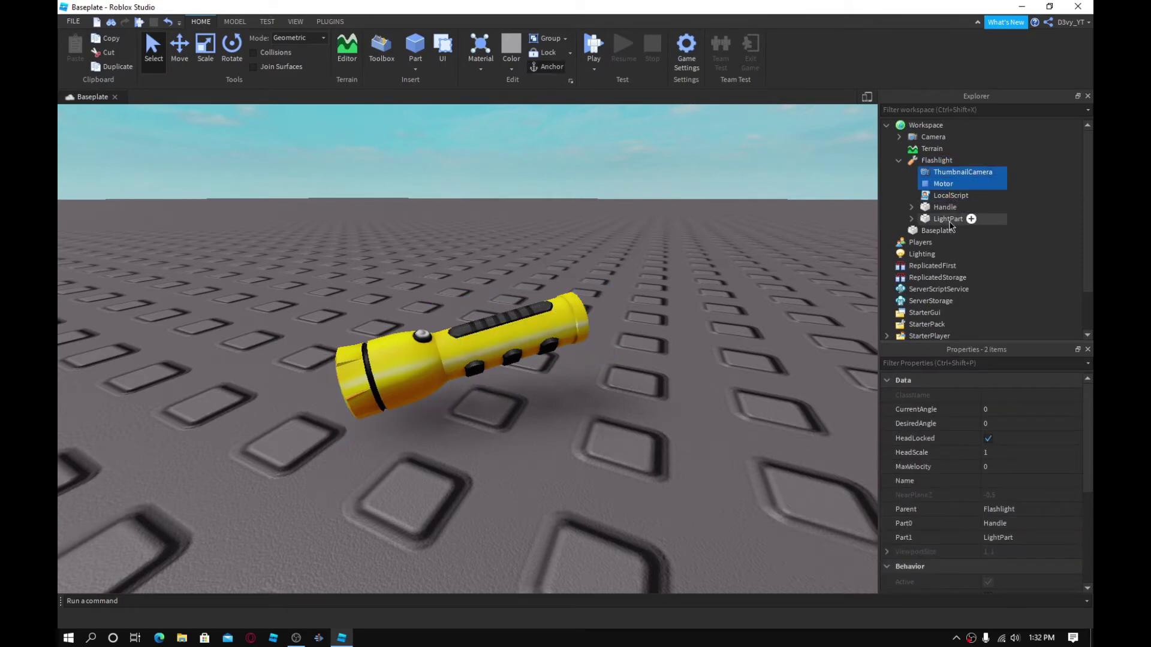
pyautogui.keyDown('shift'); pyautogui.click(948, 219); pyautogui.keyUp('shift')
pyautogui.click(951, 172)
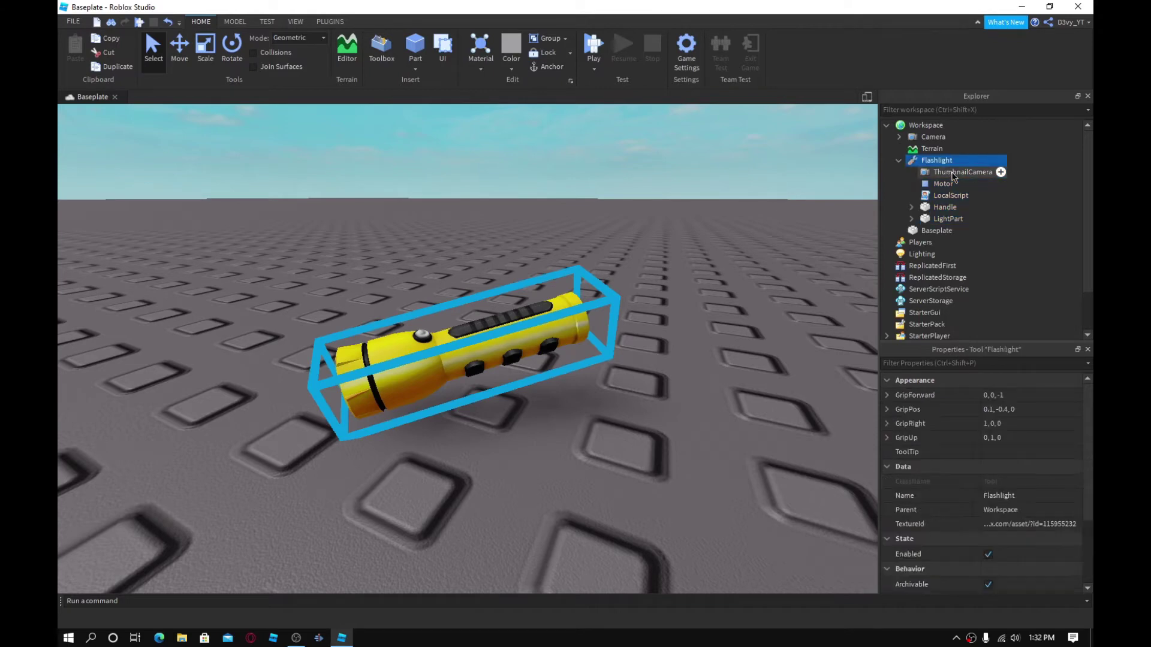
pyautogui.keyDown('ctrl'); pyautogui.click(935, 184); pyautogui.keyUp('ctrl')
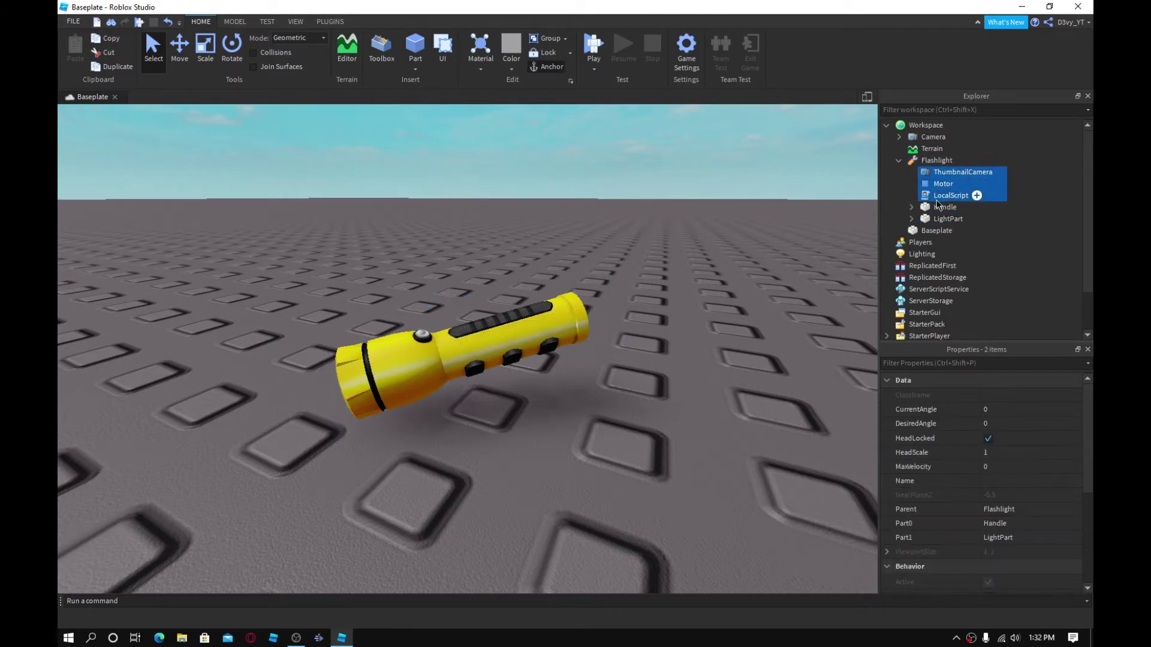
pyautogui.keyDown('ctrl'); pyautogui.click(944, 218); pyautogui.keyUp('ctrl')
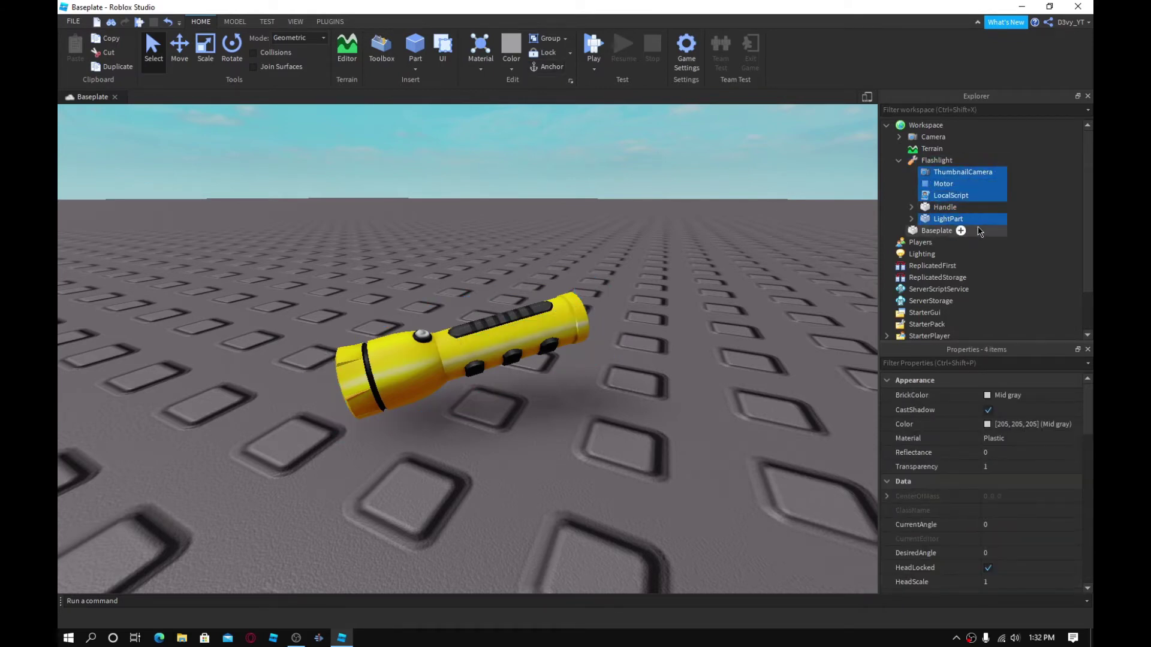
pyautogui.press('Delete')
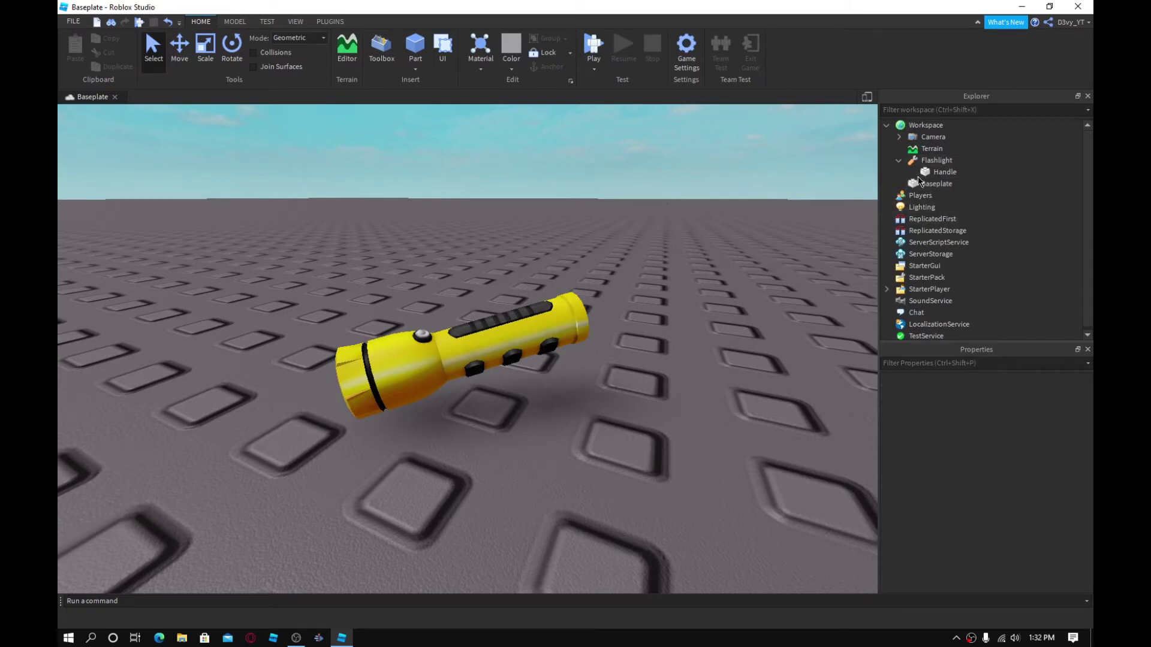
pyautogui.click(913, 172)
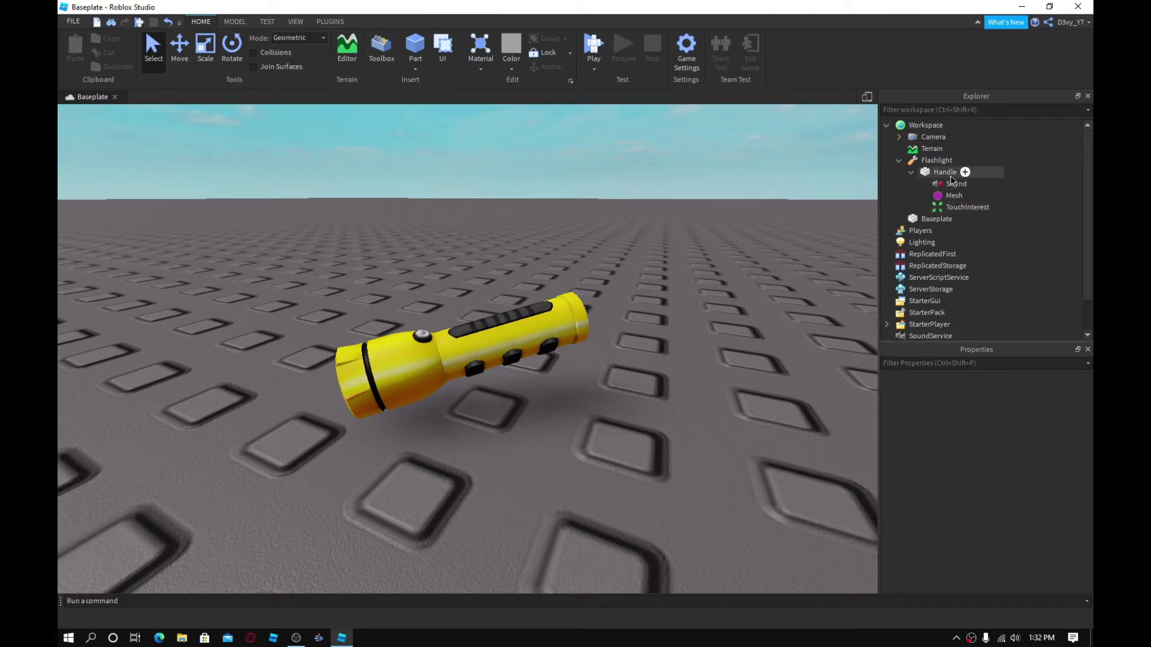
# Insert a SurfaceLight into the flashlight's Handle.
pyautogui.moveTo(953, 171)
pyautogui.click(965, 172)
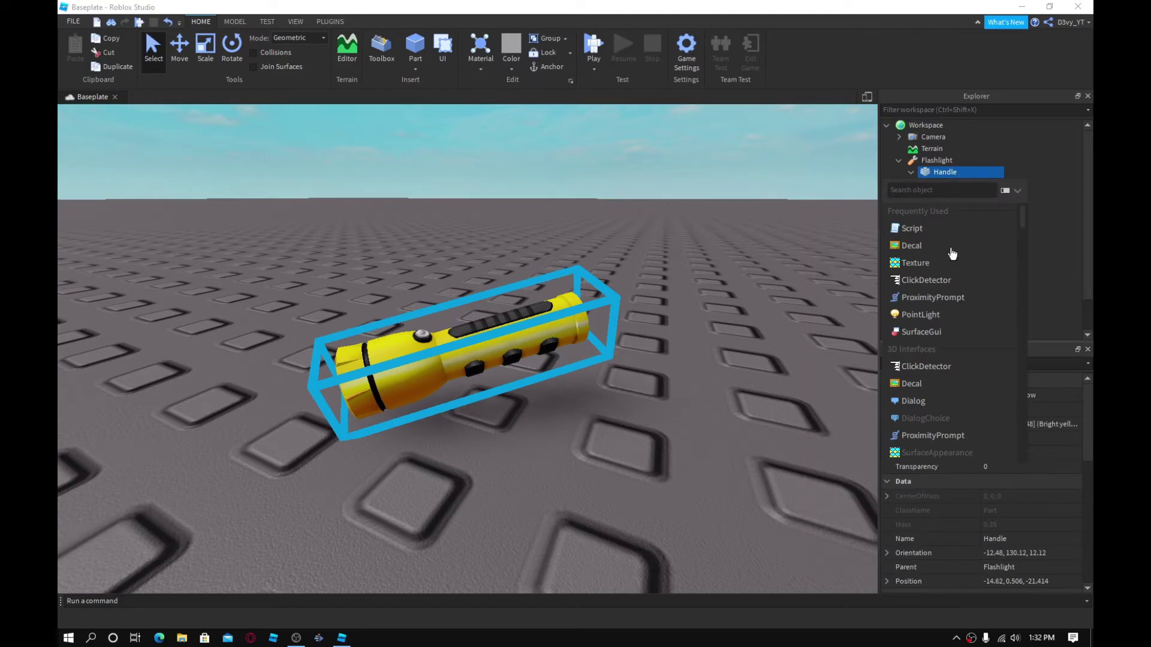
pyautogui.write('surface')
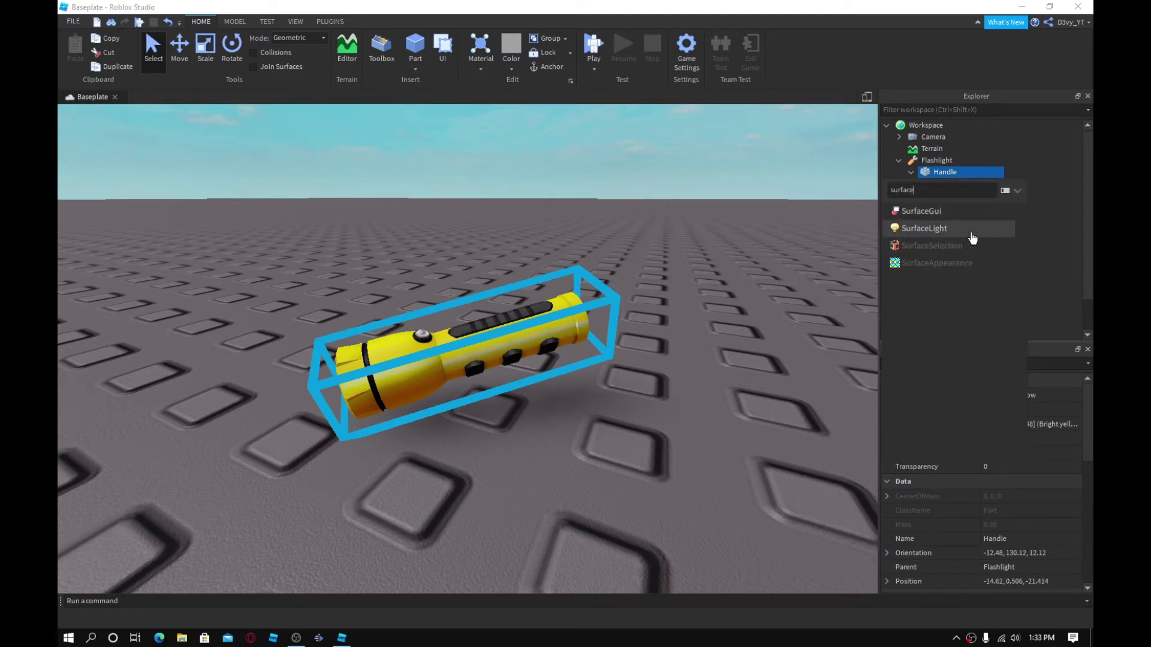
pyautogui.click(972, 225)
pyautogui.click(951, 207)
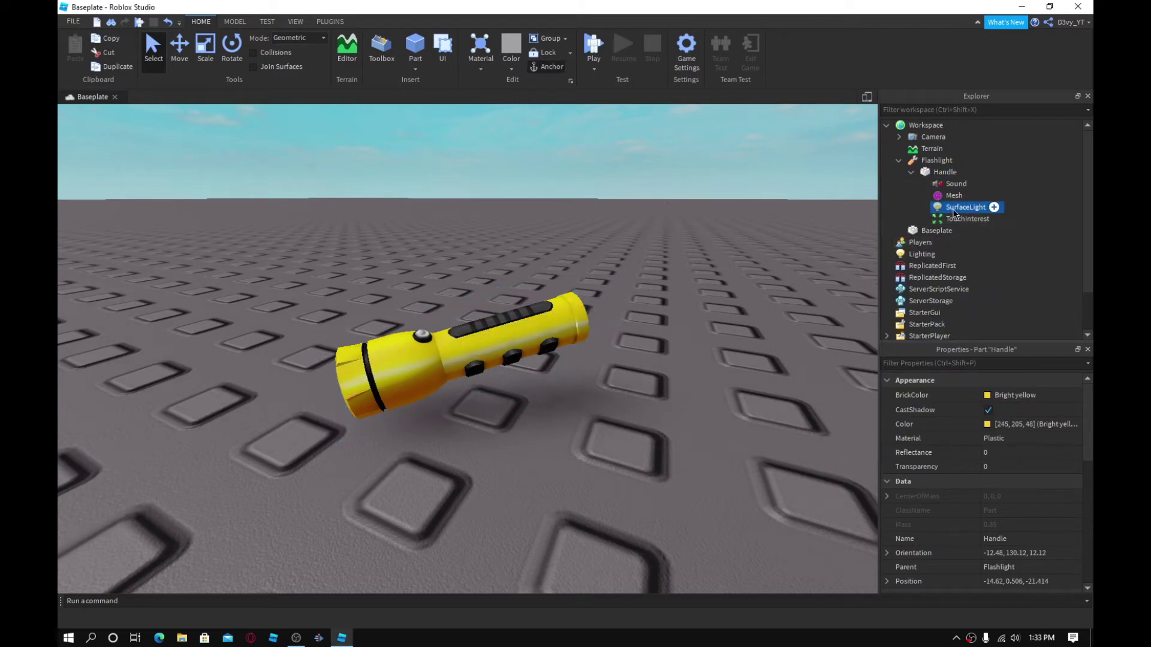
pyautogui.scroll(-3, 691, 366)
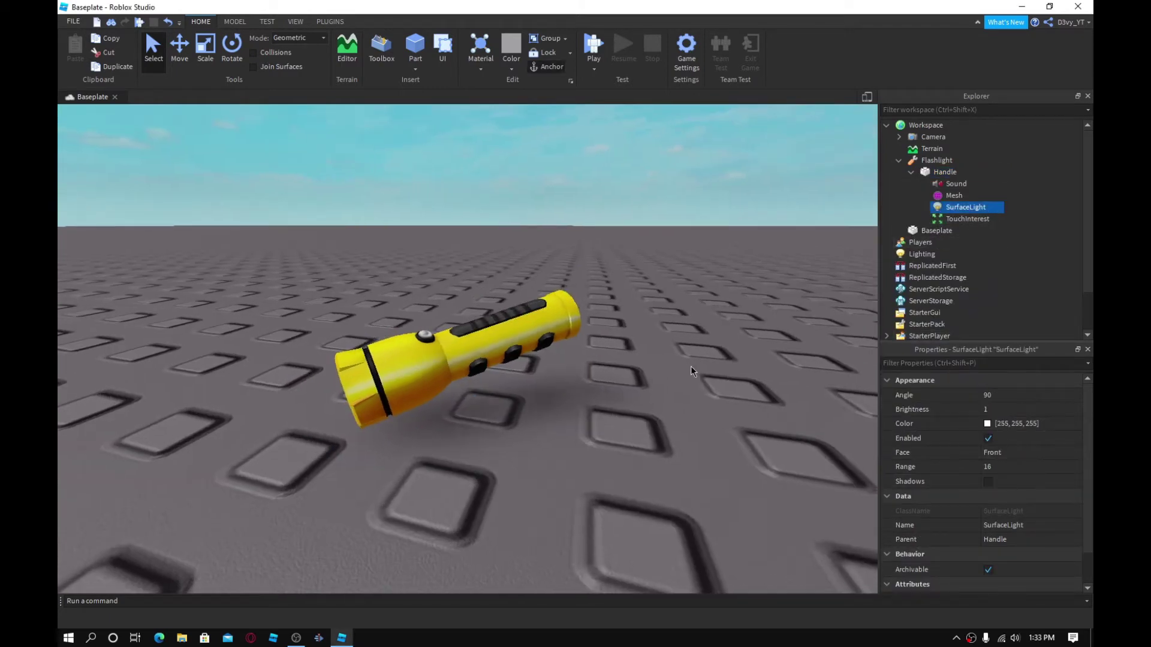
pyautogui.moveTo(691, 366); pyautogui.dragTo(784, 375, button='right')
# Set the SurfaceLight's Brightness to 20.
pyautogui.click(998, 411)
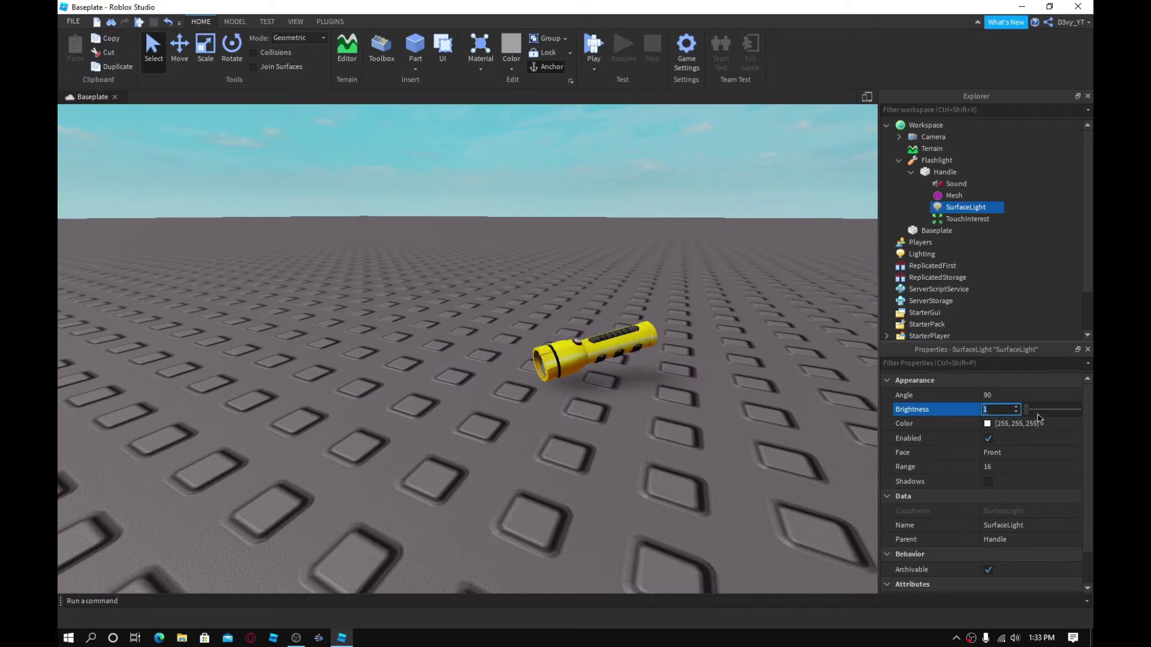
pyautogui.moveTo(1025, 410)
pyautogui.mouseDown()
pyautogui.moveTo(1089, 414)
pyautogui.moveTo(1045, 417)
pyautogui.mouseUp()
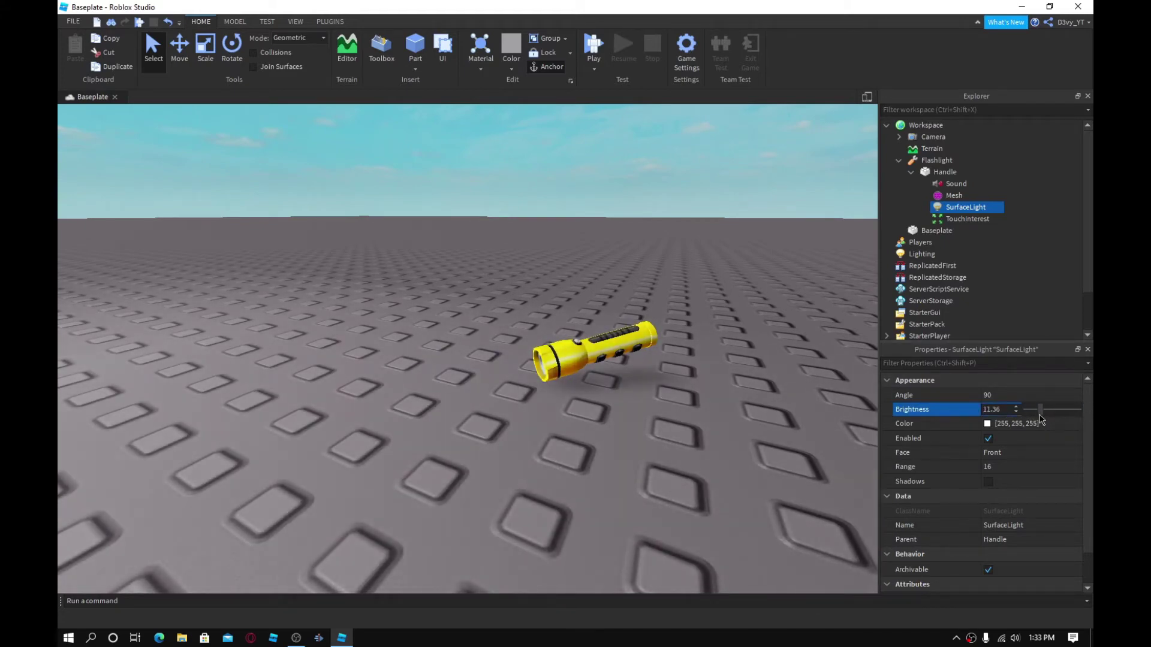
pyautogui.moveTo(1046, 416); pyautogui.dragTo(1046, 417)
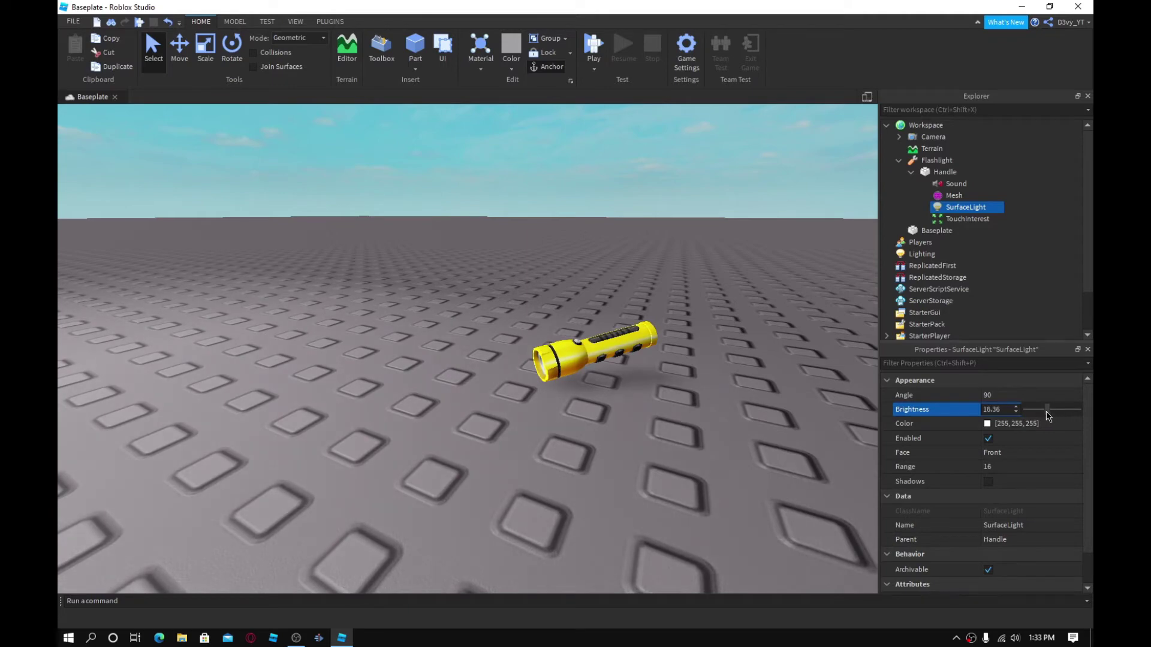
pyautogui.click(995, 410)
pyautogui.press('BackSpace')
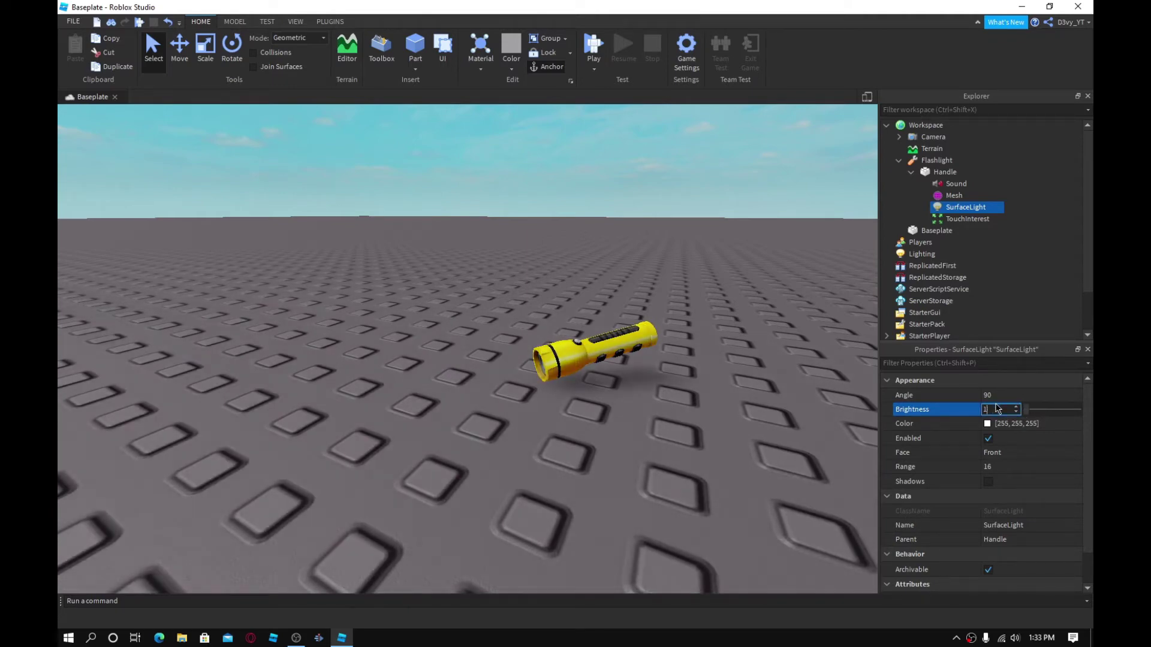
pyautogui.write('20')
pyautogui.press('Return')
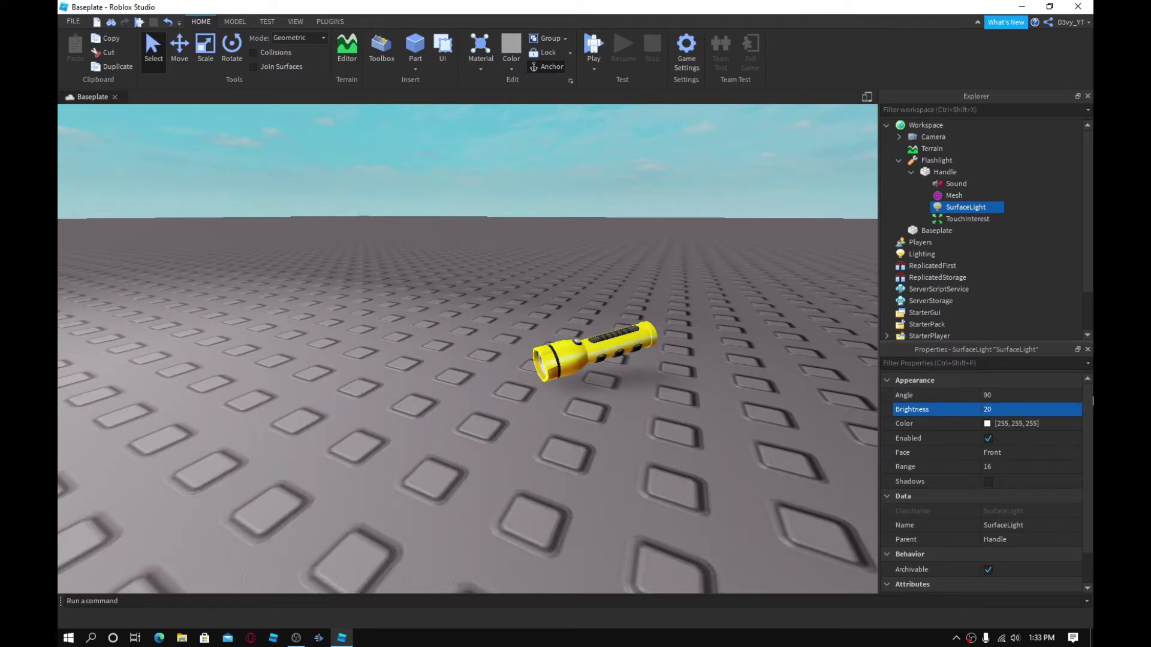
# Set the SurfaceLight's Range to 15.
pyautogui.moveTo(648, 309); pyautogui.dragTo(661, 309, button='right')
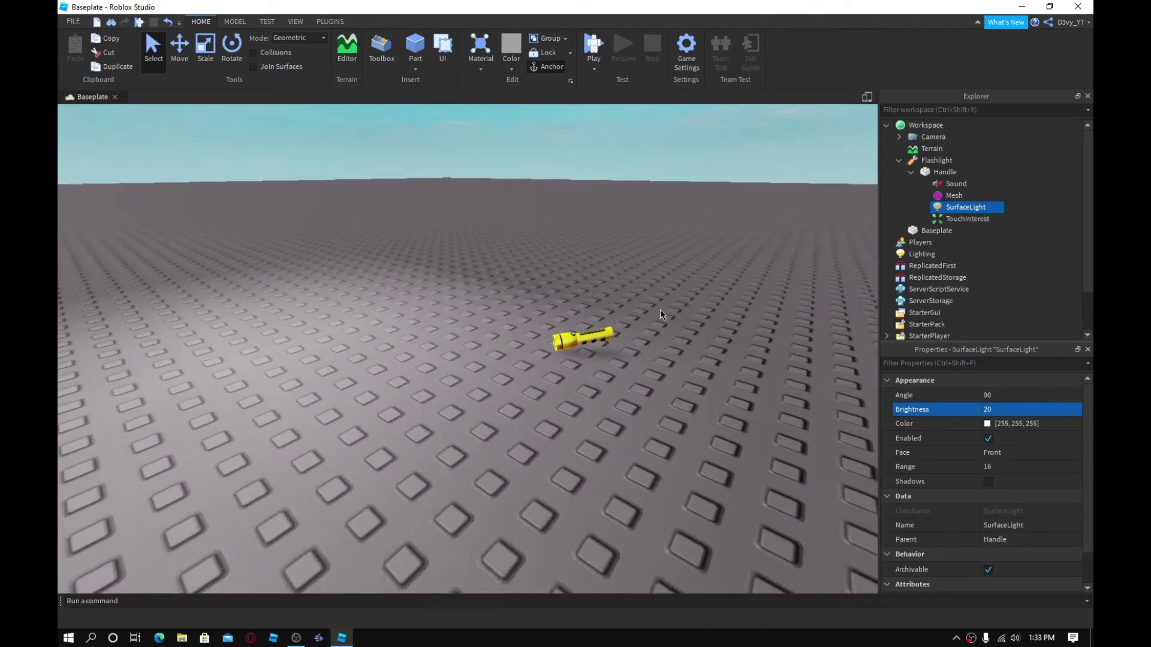
pyautogui.moveTo(661, 310); pyautogui.dragTo(659, 310, button='right')
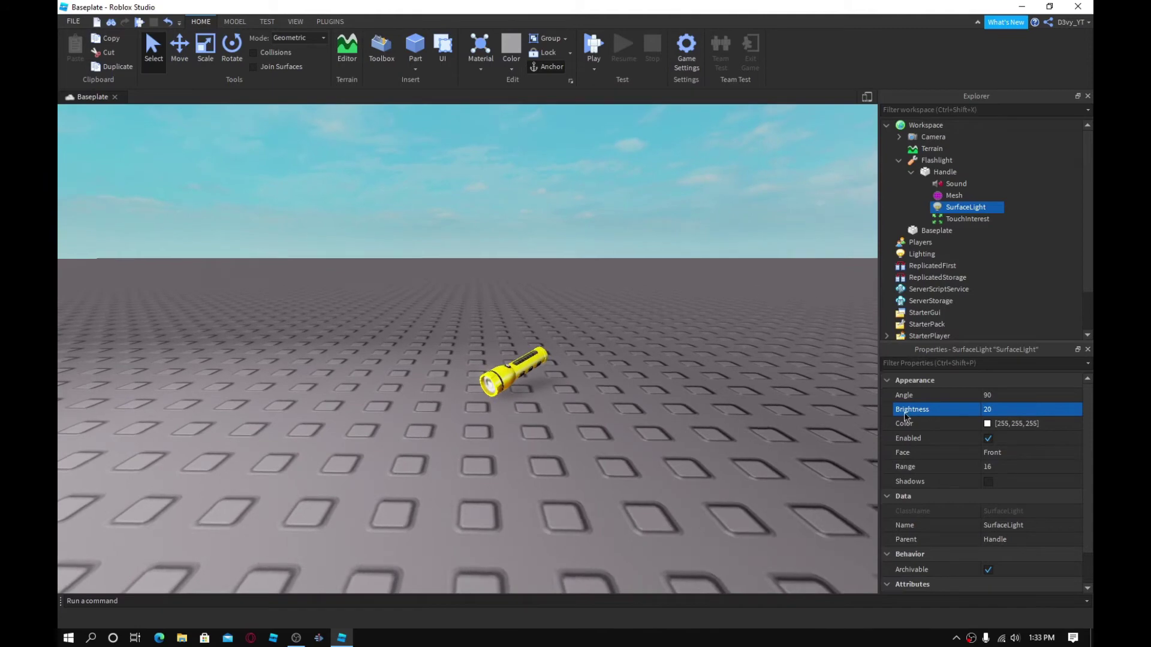
pyautogui.click(996, 466)
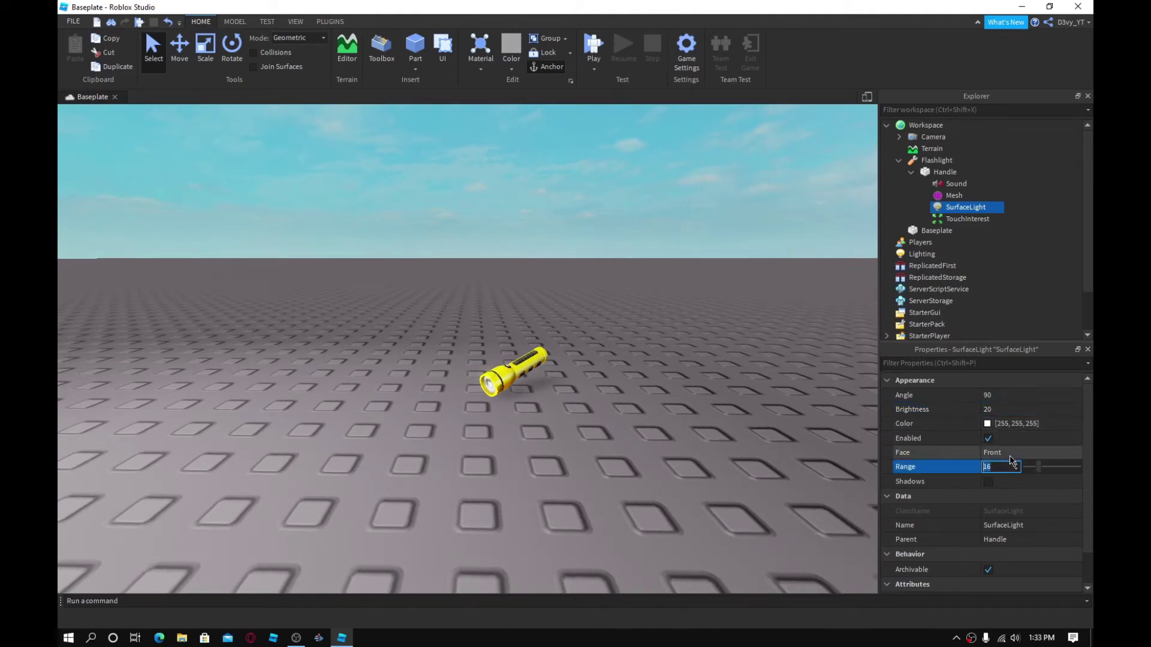
pyautogui.moveTo(1039, 466)
pyautogui.mouseDown()
pyautogui.moveTo(1065, 466)
pyautogui.moveTo(1025, 467)
pyautogui.mouseUp()
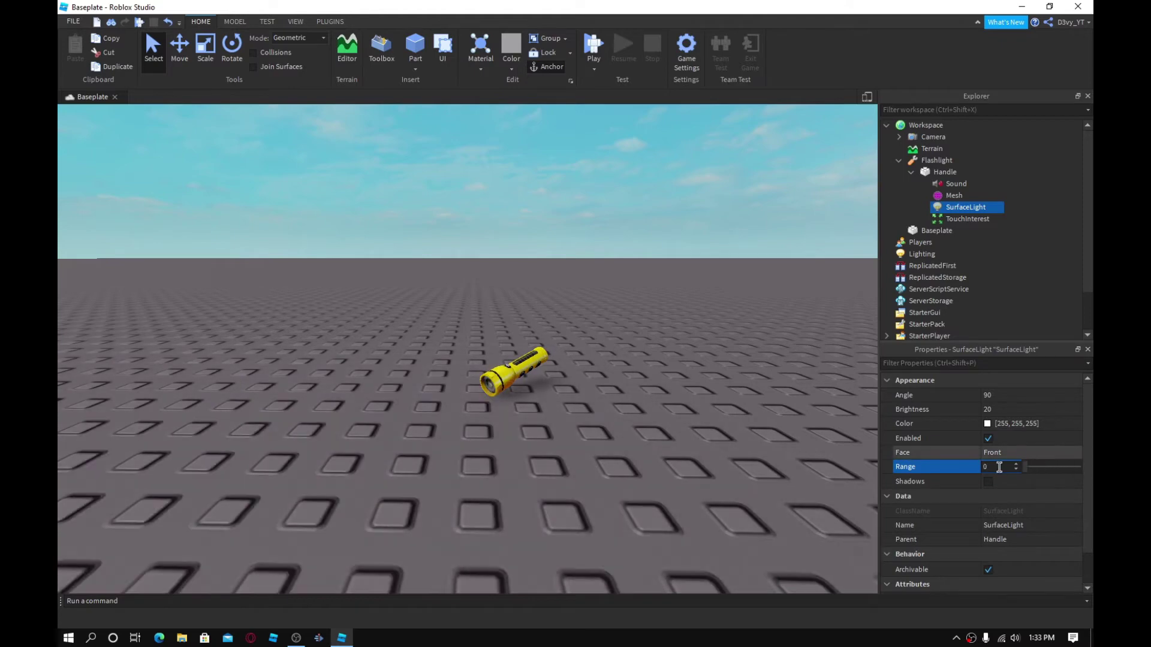
pyautogui.write('60')
pyautogui.press('Return')
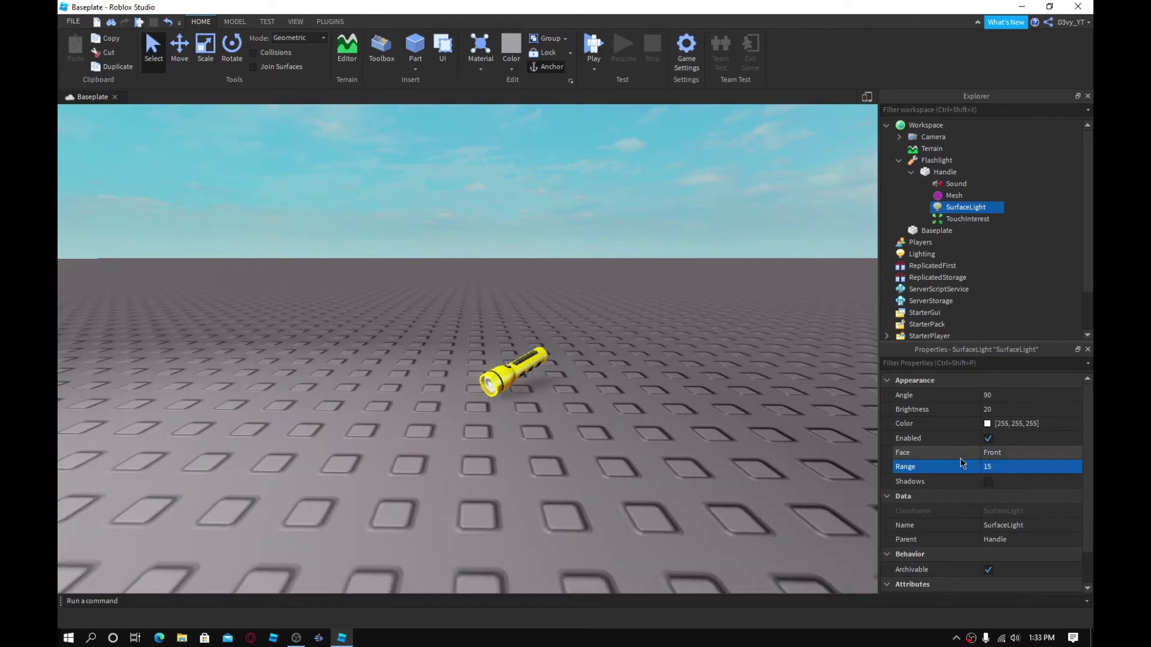
pyautogui.click(702, 377)
pyautogui.moveTo(702, 377); pyautogui.dragTo(721, 350, button='right')
pyautogui.scroll(-3, 708, 355)
pyautogui.scroll(4, 722, 350)
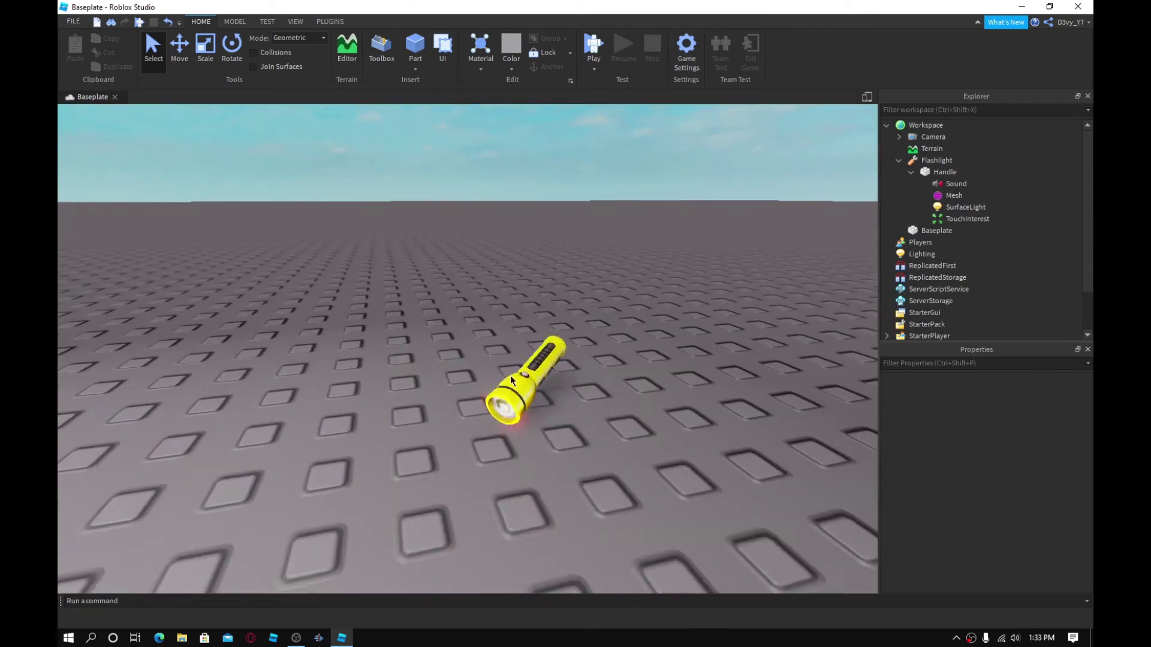
# Move the Flashlight tool from Workspace into StarterPack.
pyautogui.click(910, 172)
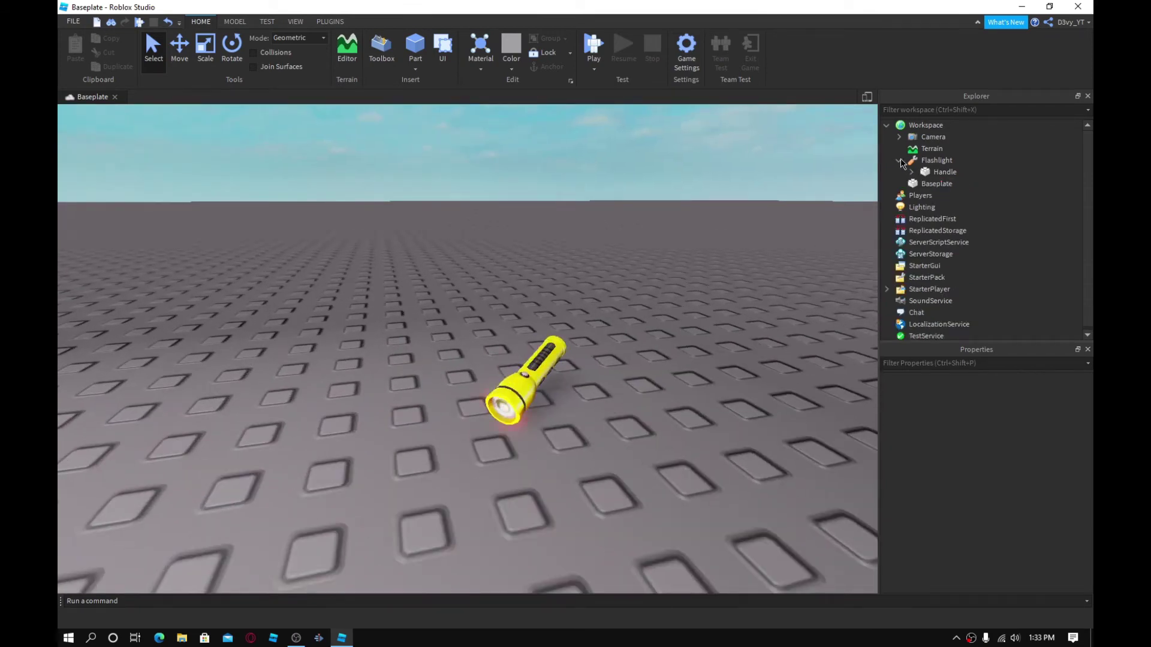
pyautogui.moveTo(936, 160)
pyautogui.mouseDown()
pyautogui.moveTo(976, 257)
pyautogui.moveTo(951, 265)
pyautogui.mouseUp()
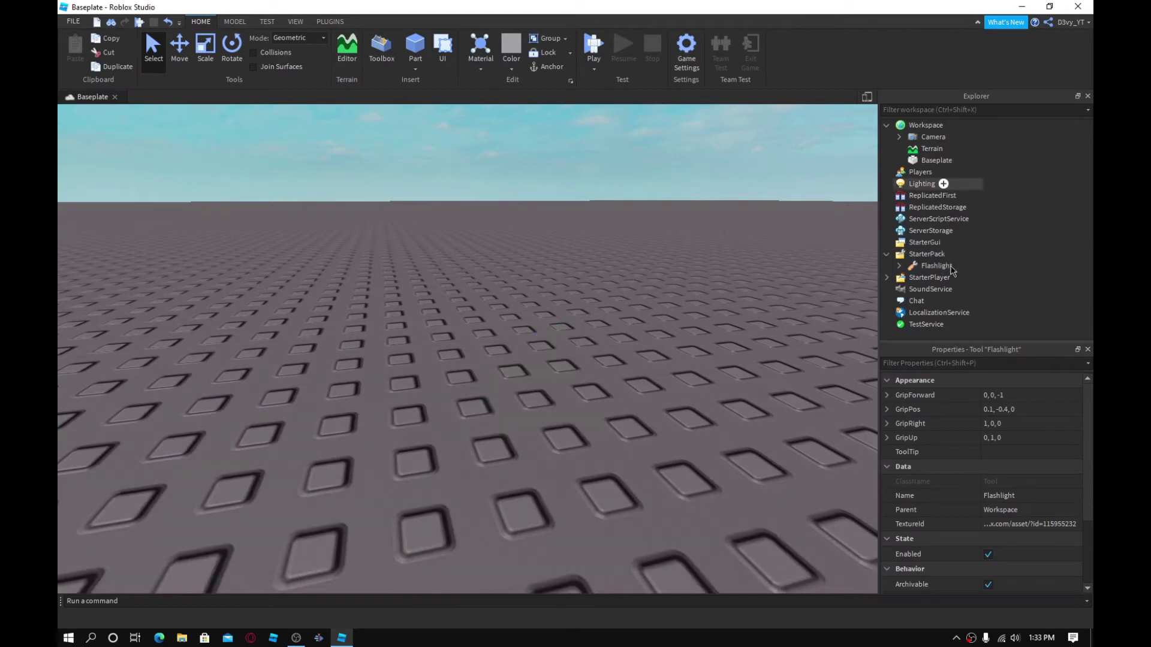
pyautogui.click(960, 265)
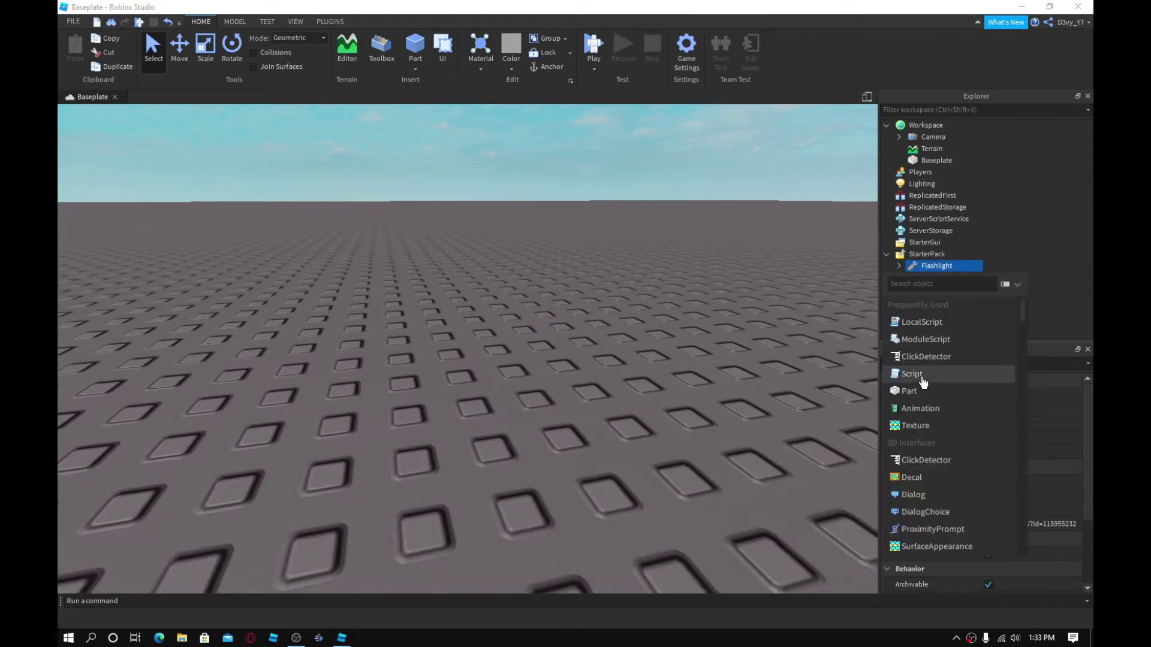
# Insert a new Script inside the Flashlight tool.
pyautogui.click(914, 255)
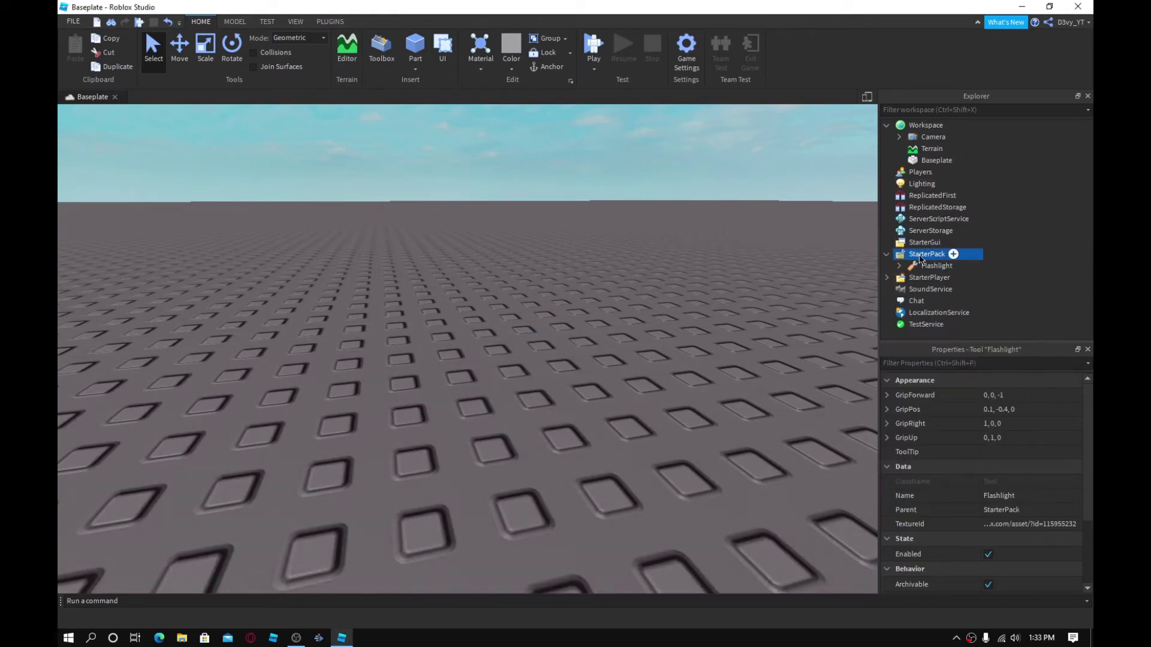
pyautogui.click(899, 267)
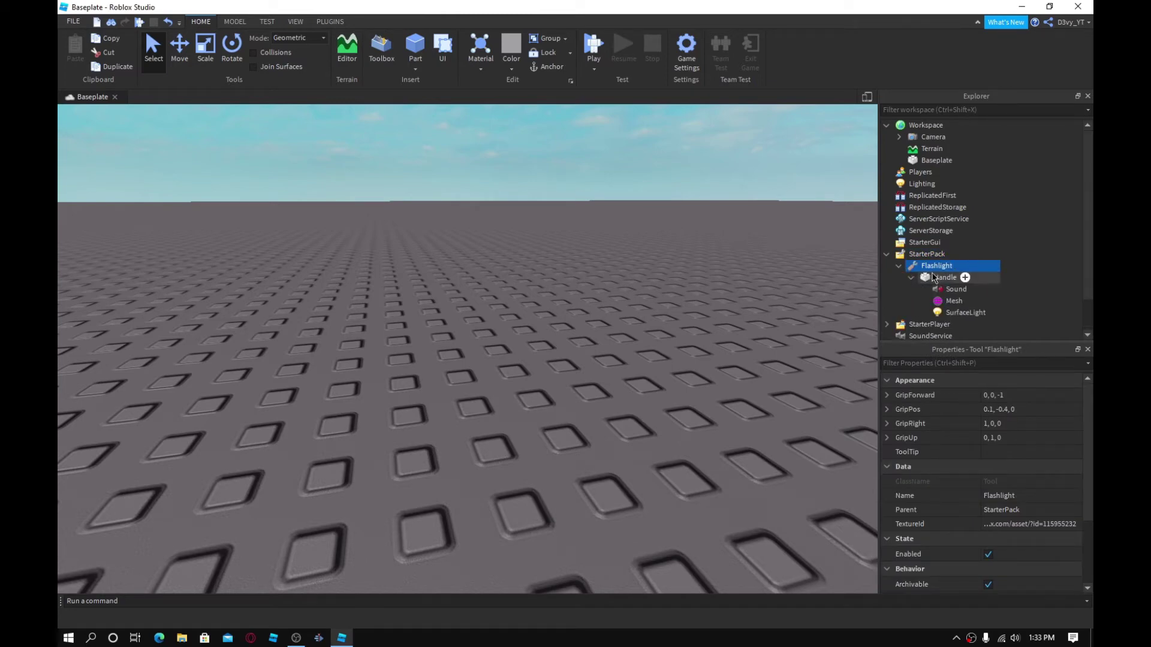
pyautogui.click(922, 255)
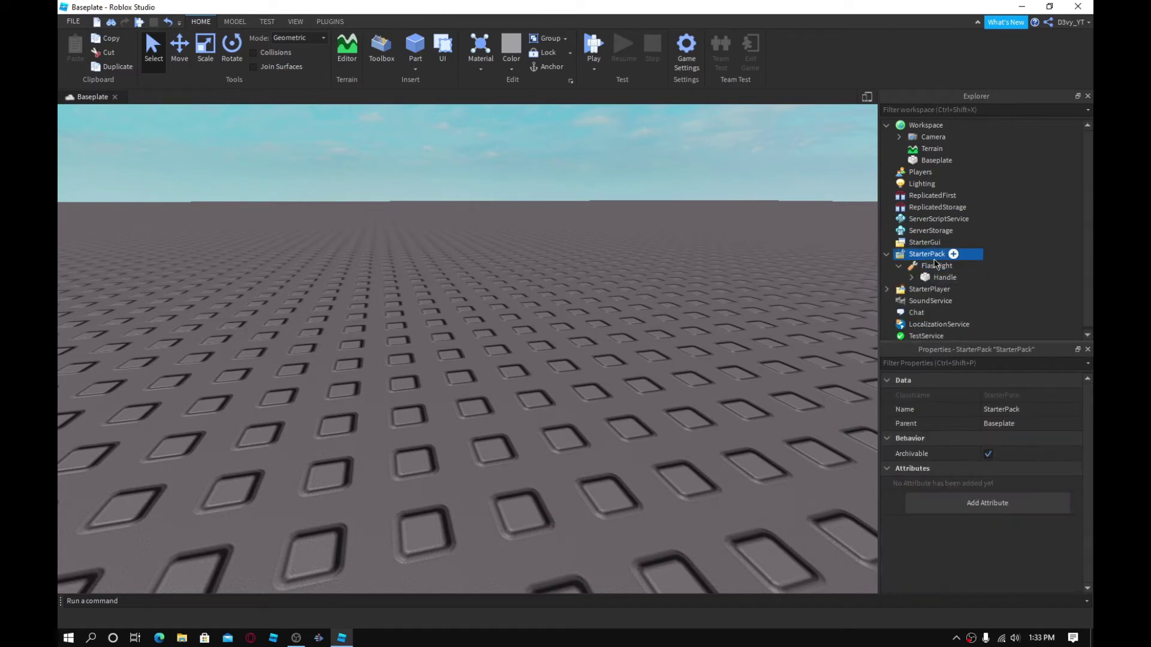
pyautogui.click(961, 265)
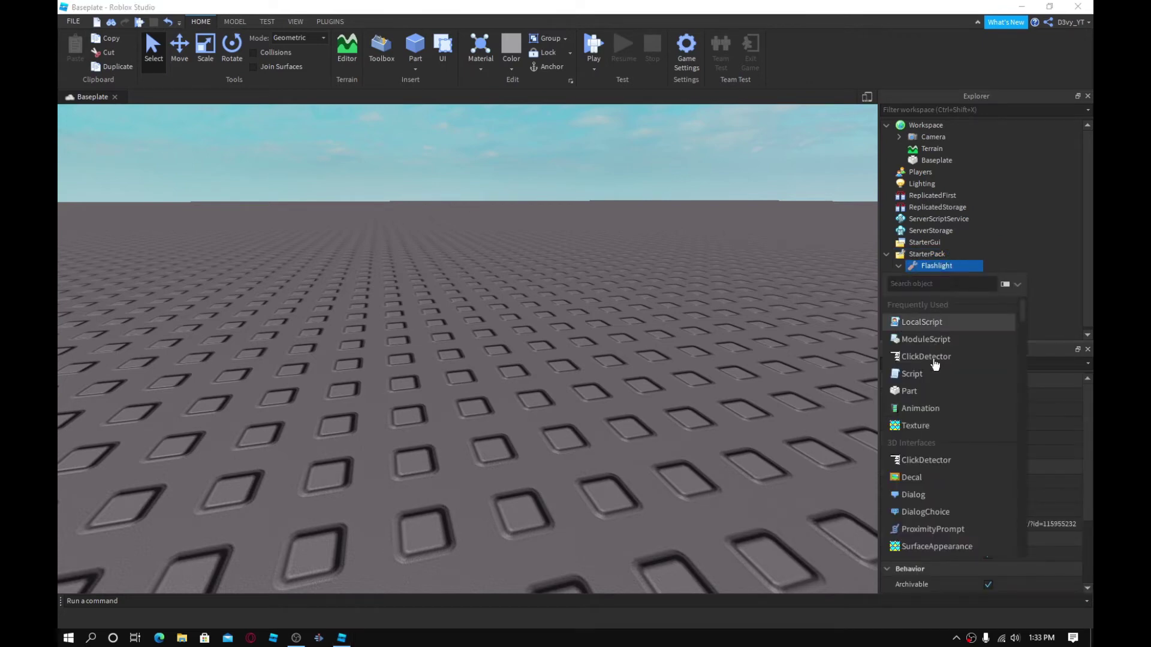
pyautogui.click(912, 372)
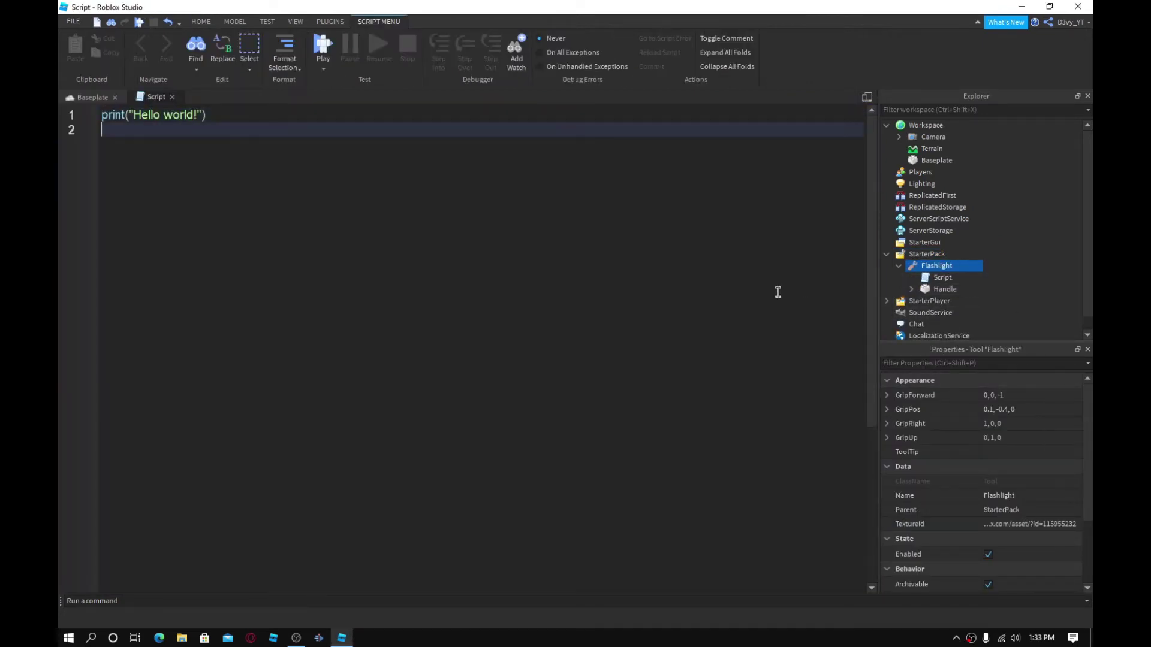
# Replace the default script code with a lightOn variable declaration.
pyautogui.hotkey('ctrl', 'a')
pyautogui.press('BackSpace')
pyautogui.write('local')
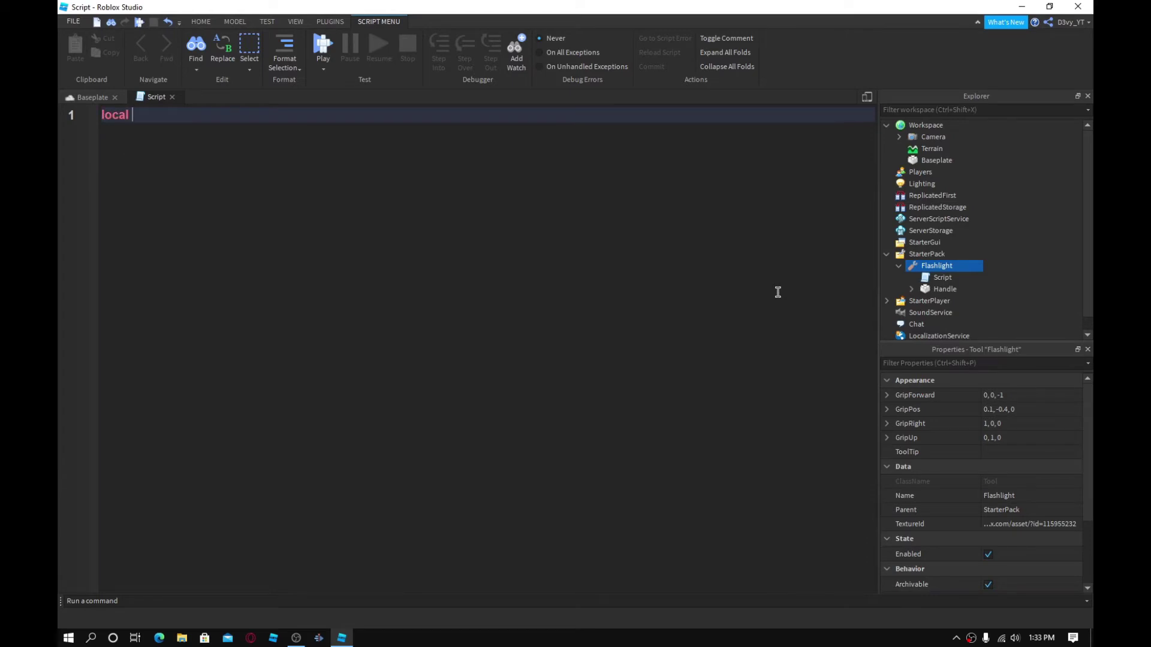
pyautogui.write(' Lights')
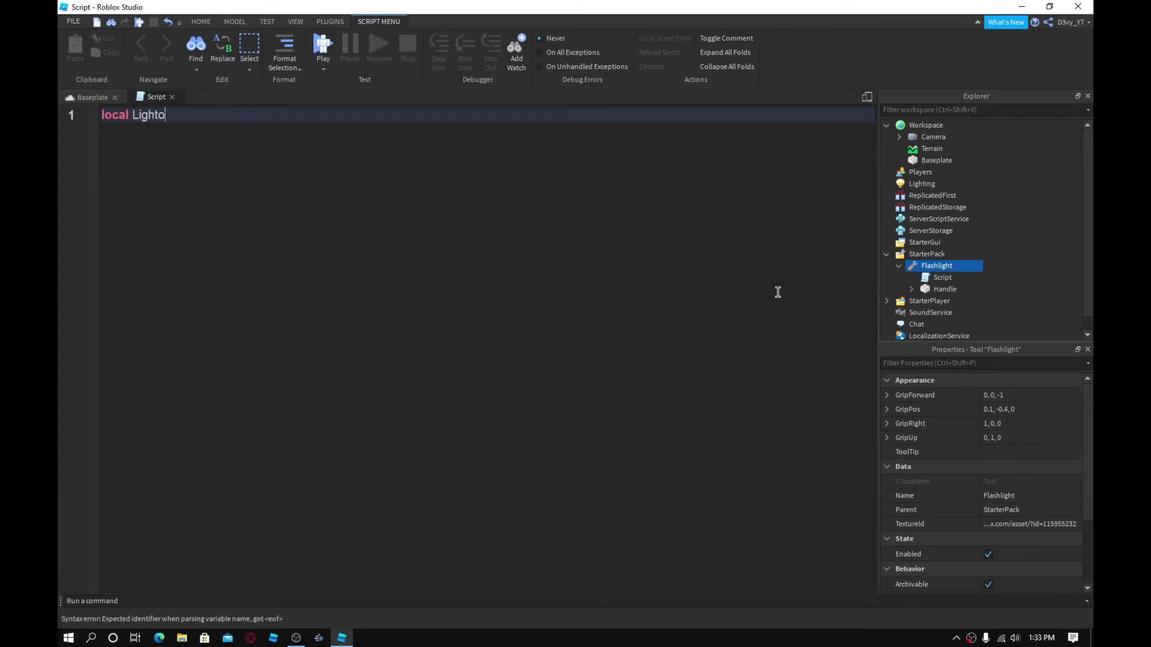
pyautogui.press('BackSpace')
pyautogui.press('BackSpace')
pyautogui.press('BackSpace')
pyautogui.press('BackSpace')
pyautogui.press('BackSpace')
pyautogui.press('BackSpace')
pyautogui.write('light')
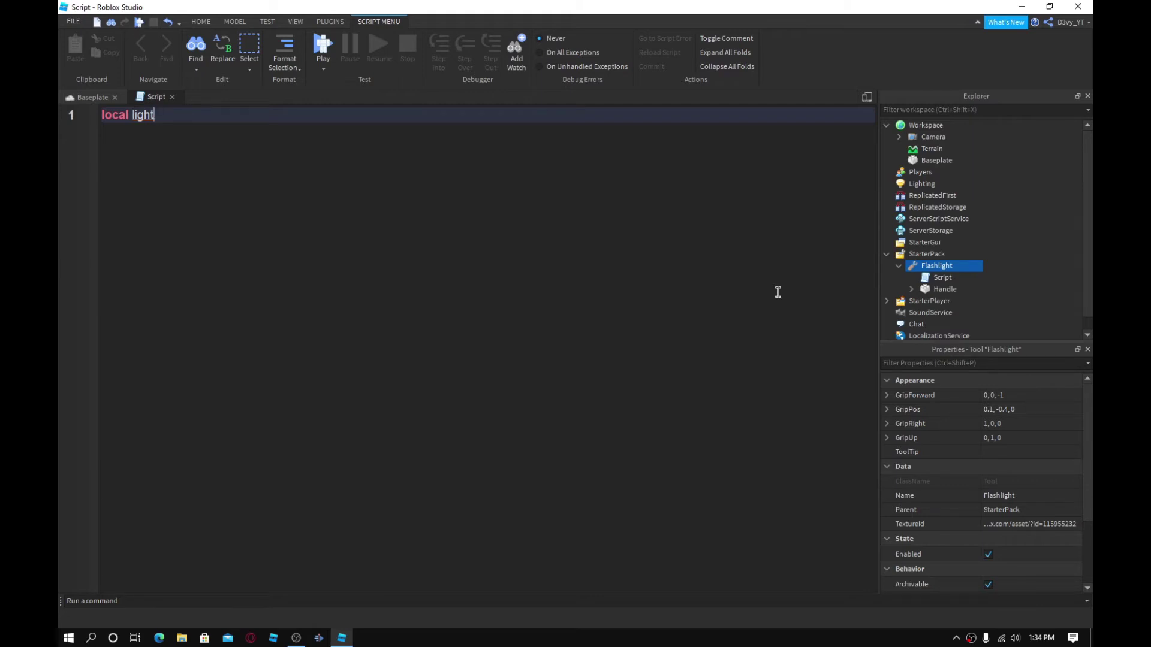
pyautogui.write('On')
pyautogui.write(' =')
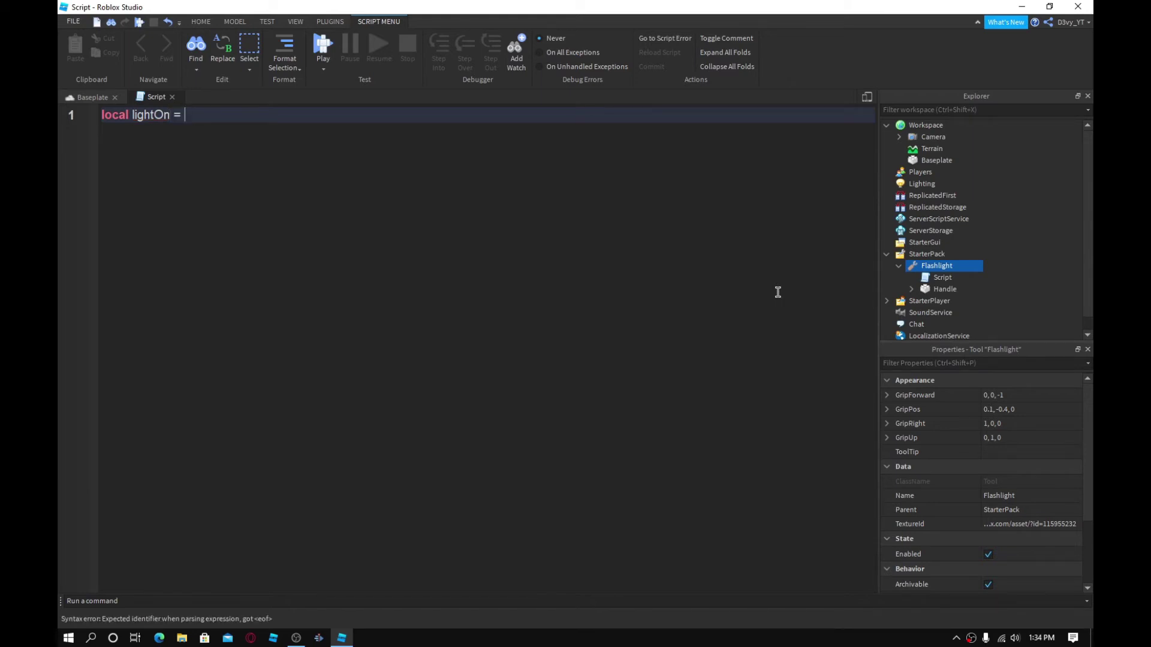
pyautogui.write(' fa')
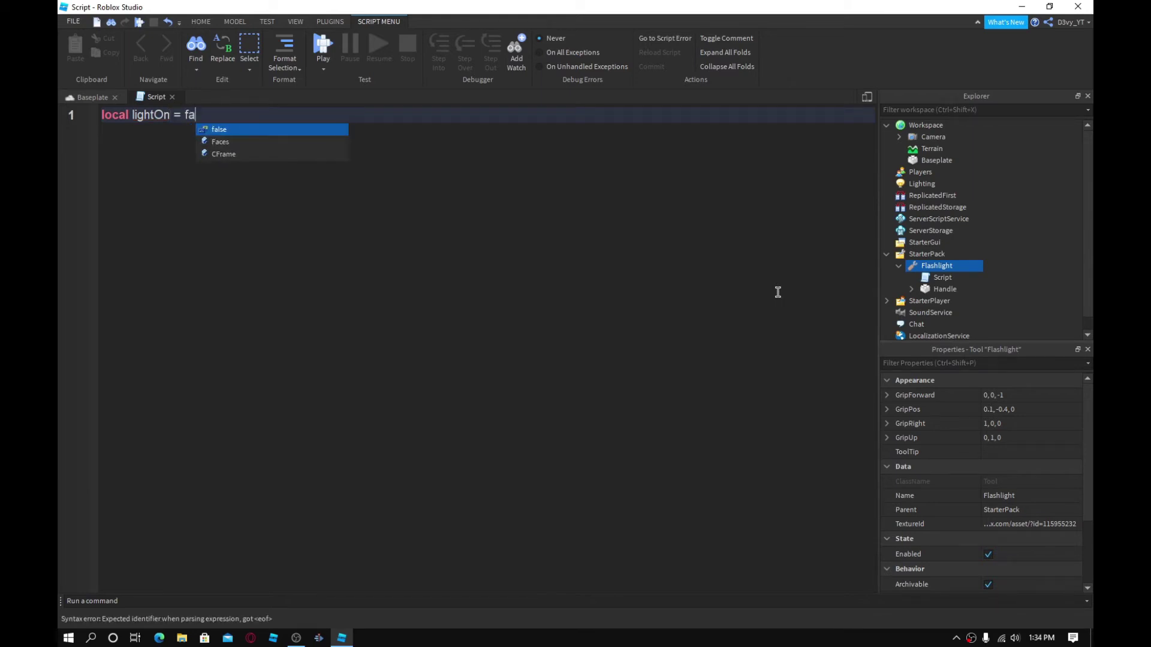
pyautogui.write('lse')
pyautogui.press('Return')
pyautogui.press('Return')
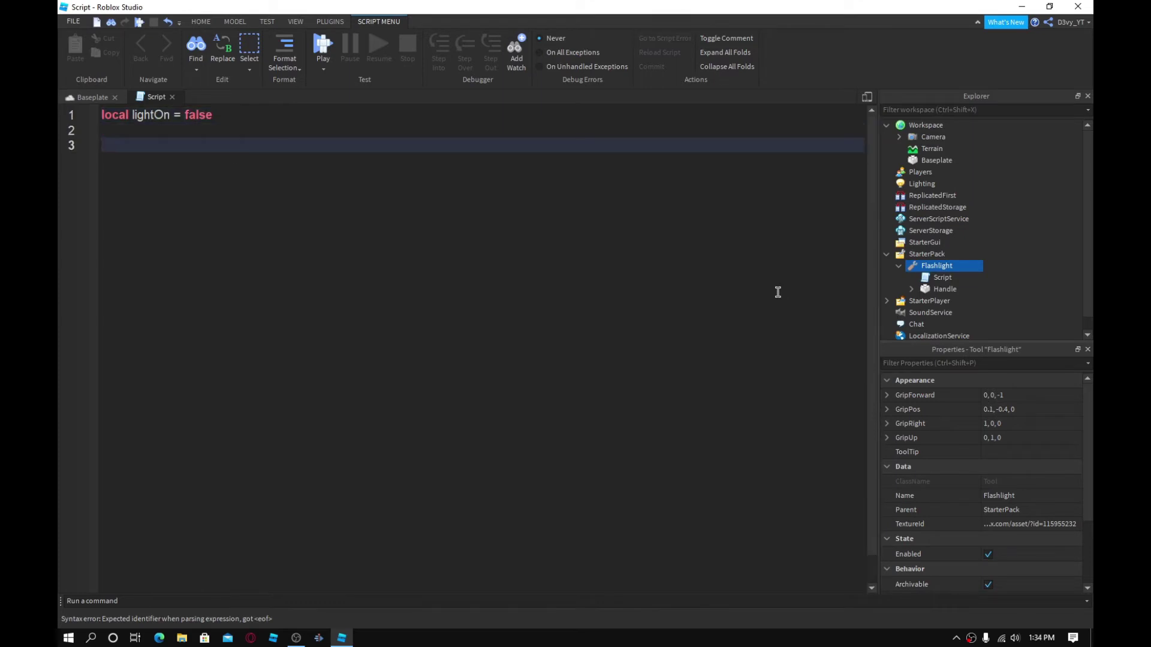
pyautogui.write('scrit.Par')
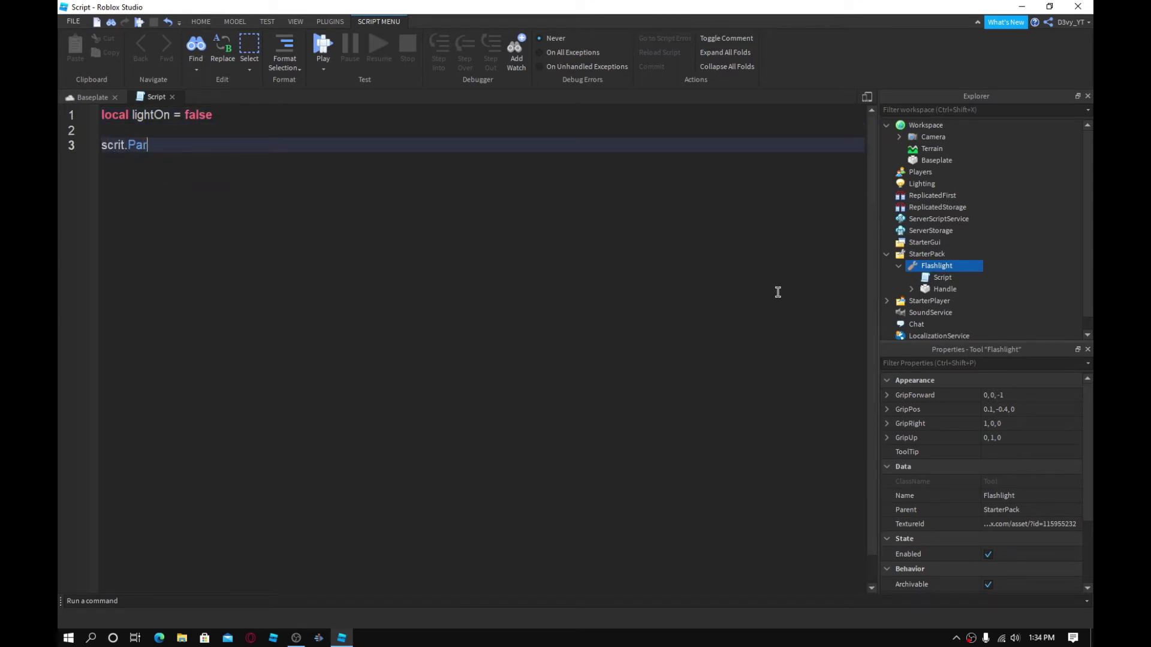
# Connect a function to script.Parent.Activated.
pyautogui.press('BackSpace')
pyautogui.press('BackSpace')
pyautogui.press('BackSpace')
pyautogui.press('BackSpace')
pyautogui.press('BackSpace')
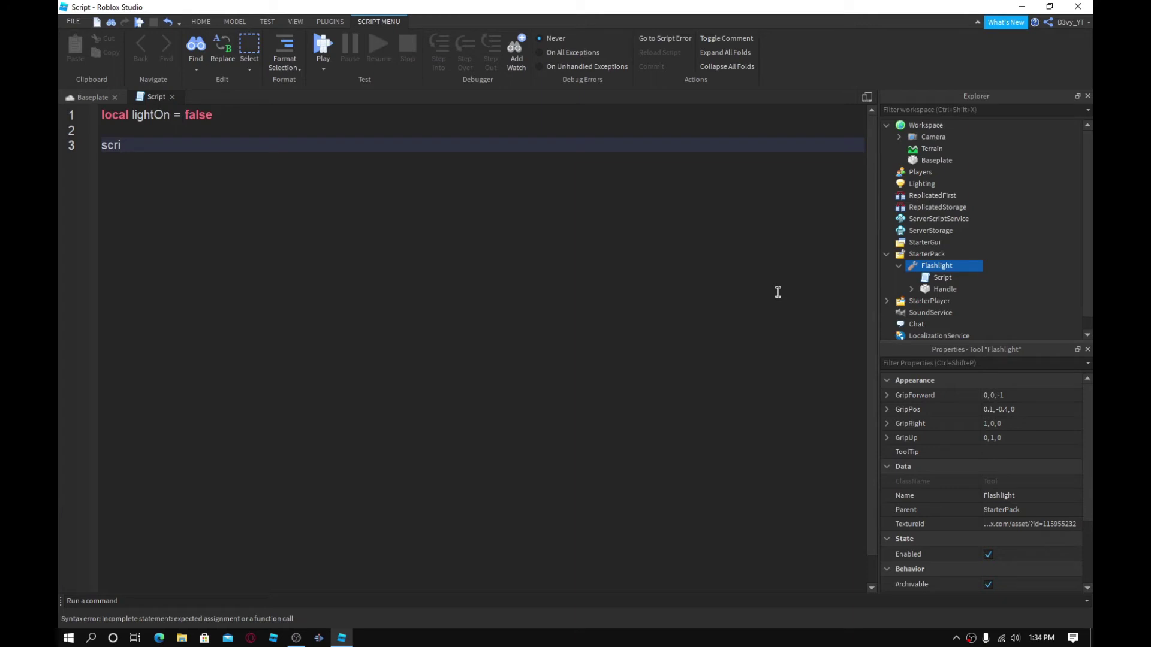
pyautogui.press('BackSpace')
pyautogui.write('pt')
pyautogui.press('BackSpace')
pyautogui.press('BackSpace')
pyautogui.write('ipt.P')
pyautogui.press('Tab')
pyautogui.write('.Acti')
pyautogui.press('Tab')
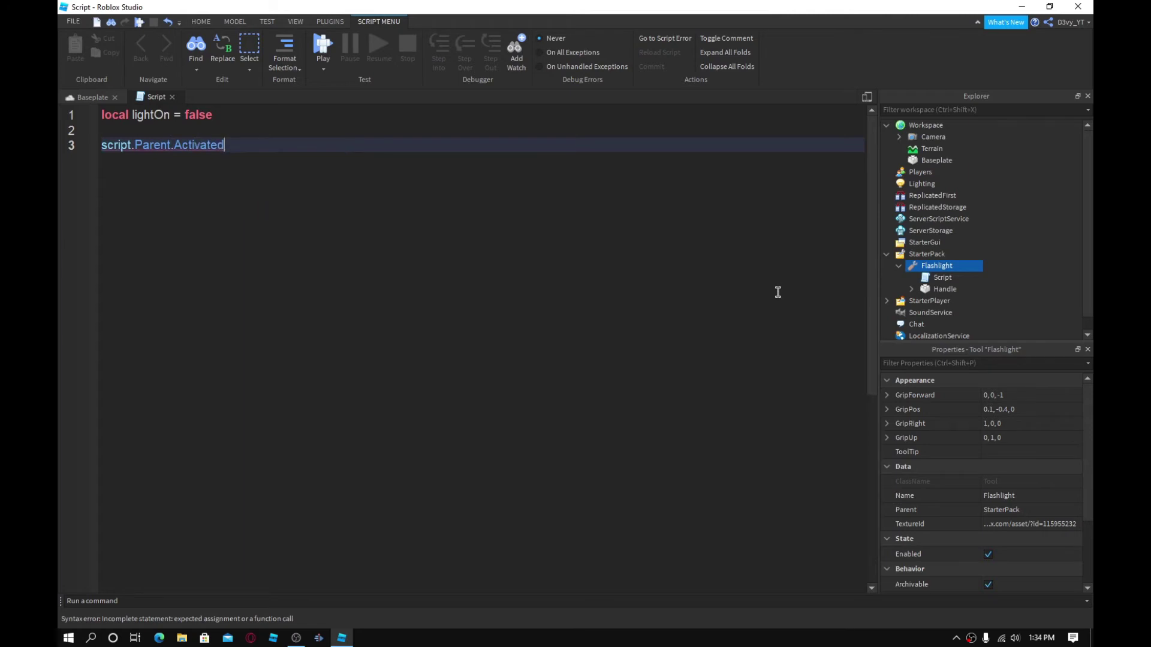
pyautogui.write(':Co')
pyautogui.press('Tab')
pyautogui.write('(fu')
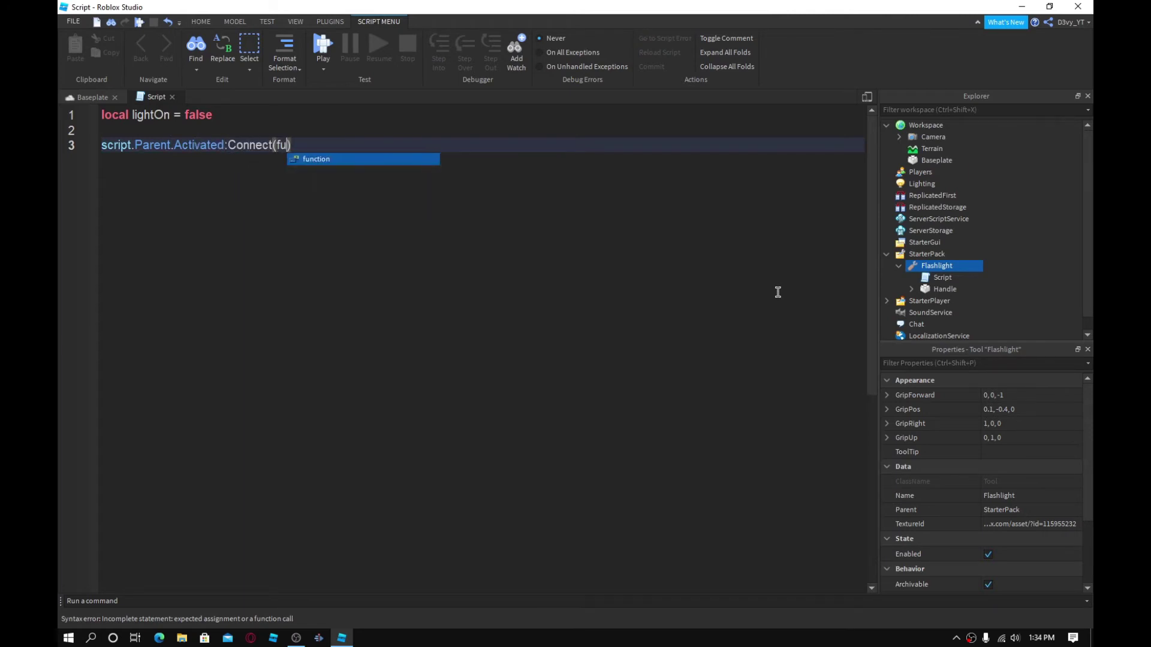
pyautogui.press('Tab')
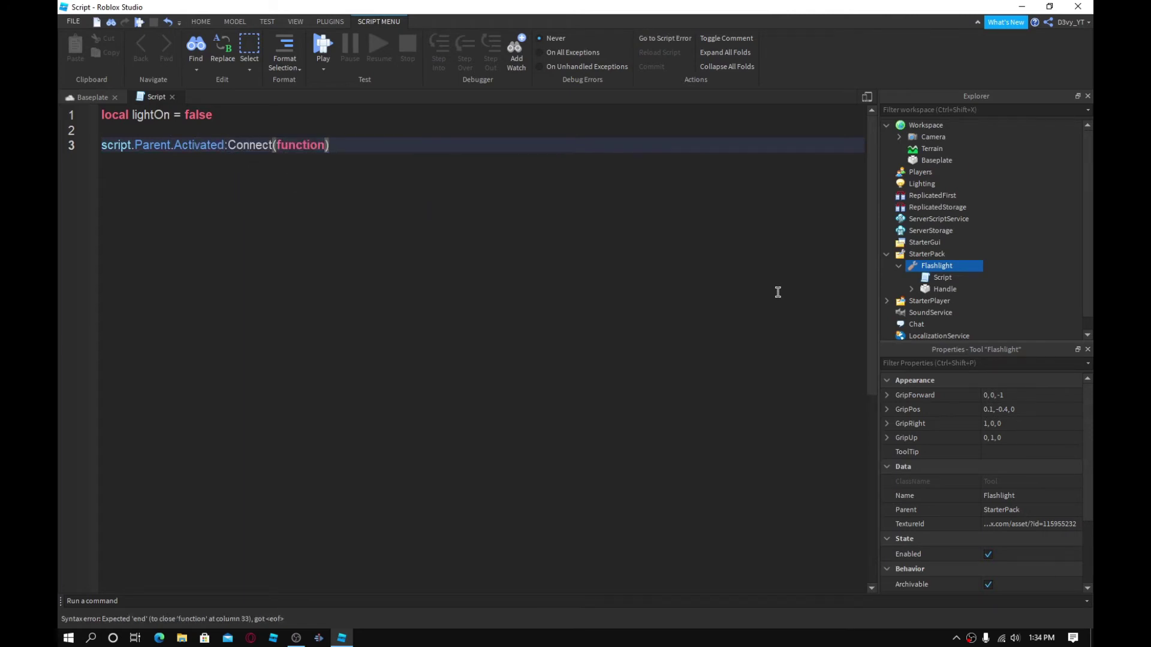
pyautogui.write('(')
pyautogui.press('Return')
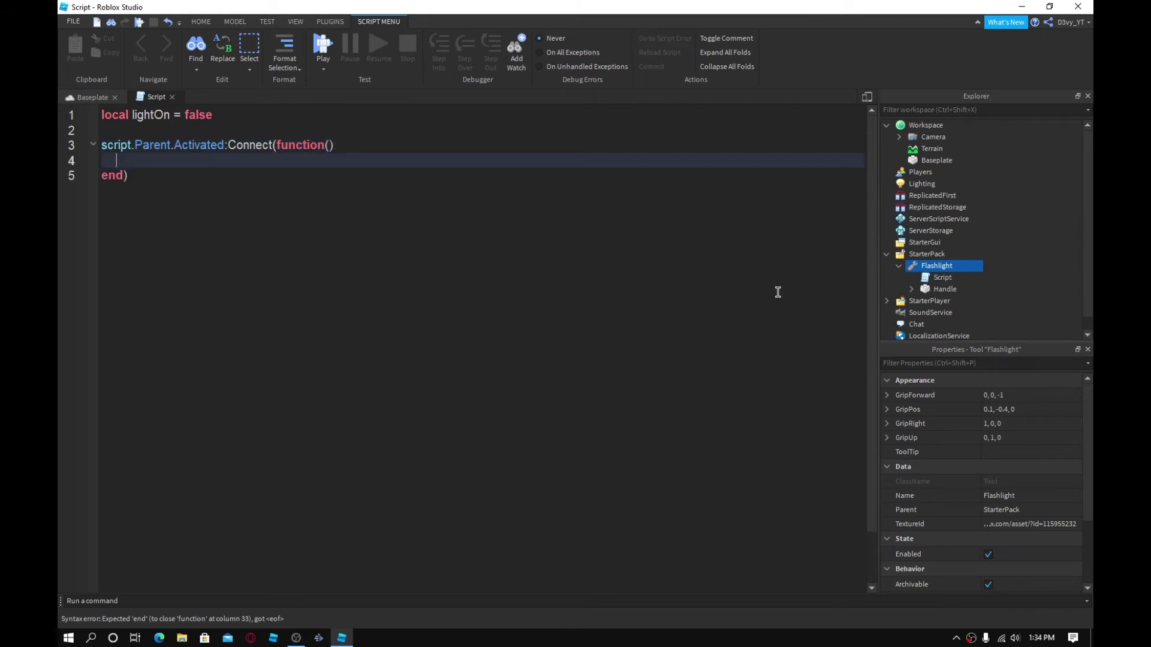
pyautogui.write('if l')
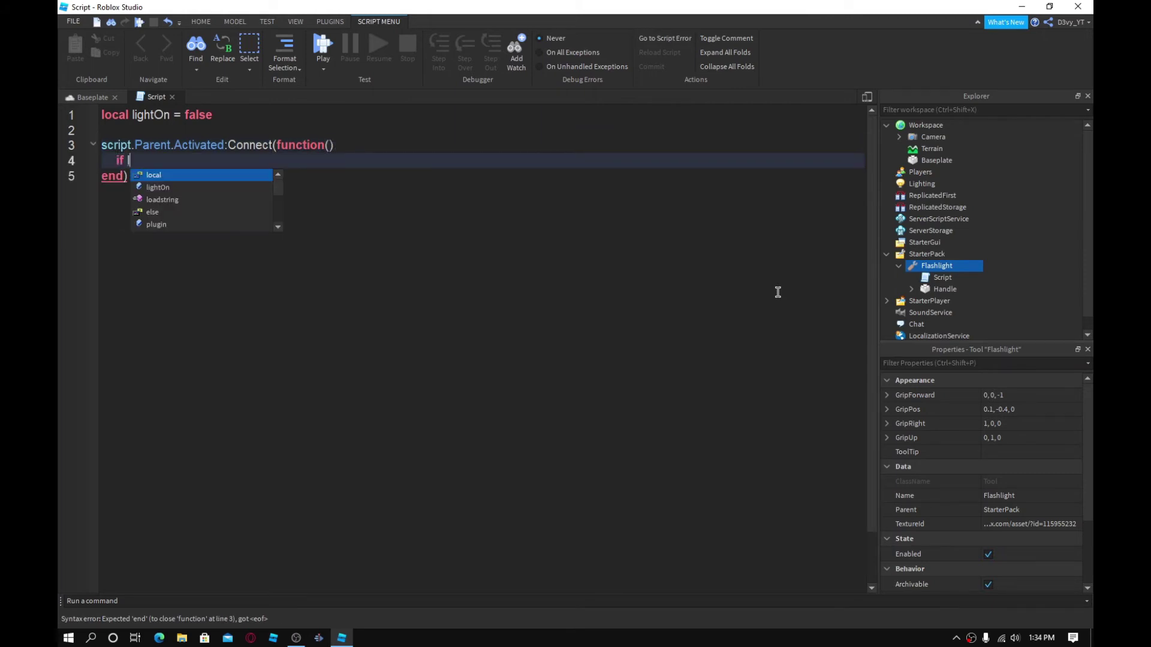
# Add an 'if lightOn == false' block that sets lightOn = true.
pyautogui.press('Tab')
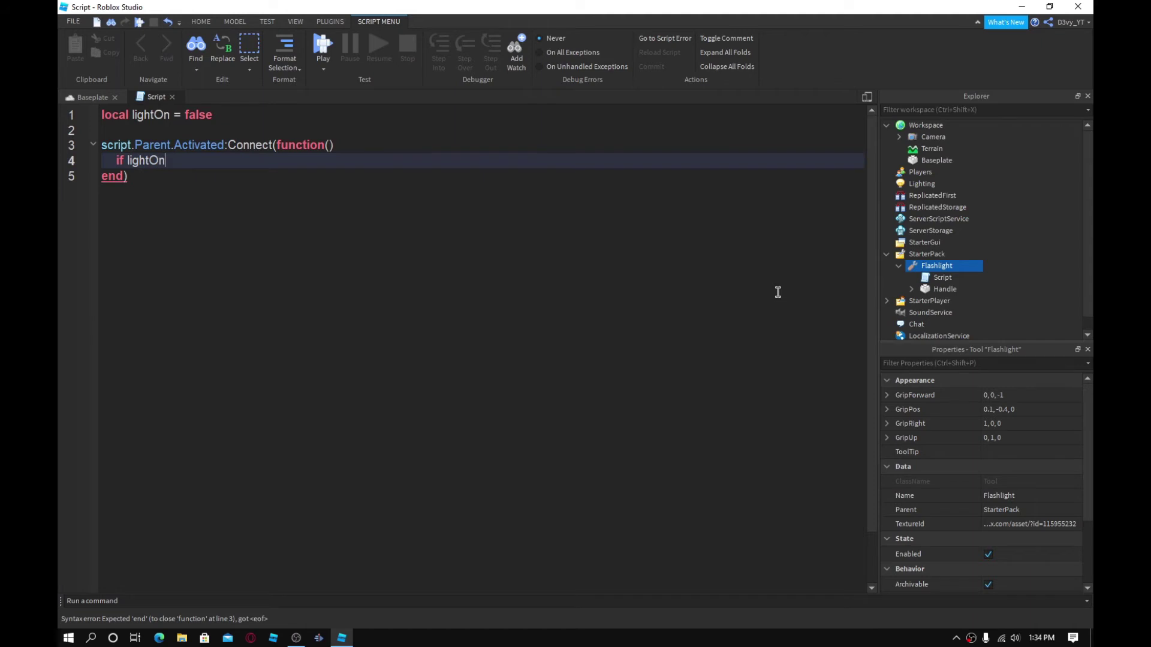
pyautogui.write('== fa')
pyautogui.press('Tab')
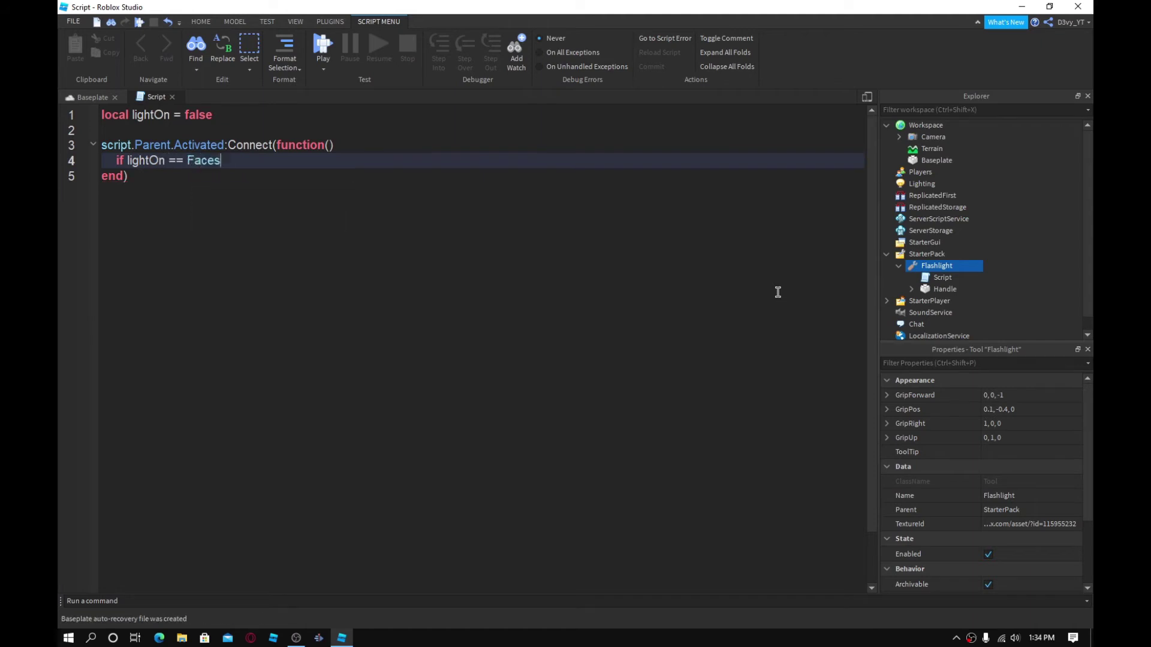
pyautogui.press('BackSpace')
pyautogui.press('BackSpace')
pyautogui.press('BackSpace')
pyautogui.press('BackSpace')
pyautogui.press('BackSpace')
pyautogui.press('BackSpace')
pyautogui.write('fasle')
pyautogui.press('Tab')
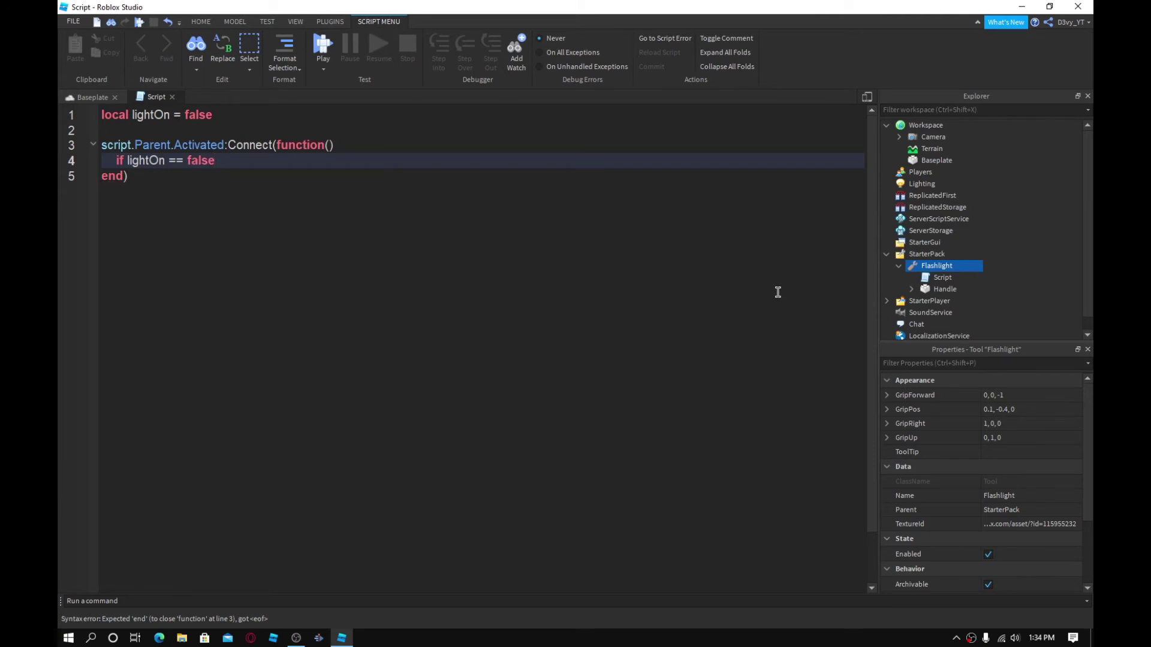
pyautogui.write(' then')
pyautogui.press('Return')
pyautogui.write('li')
pyautogui.press('Tab')
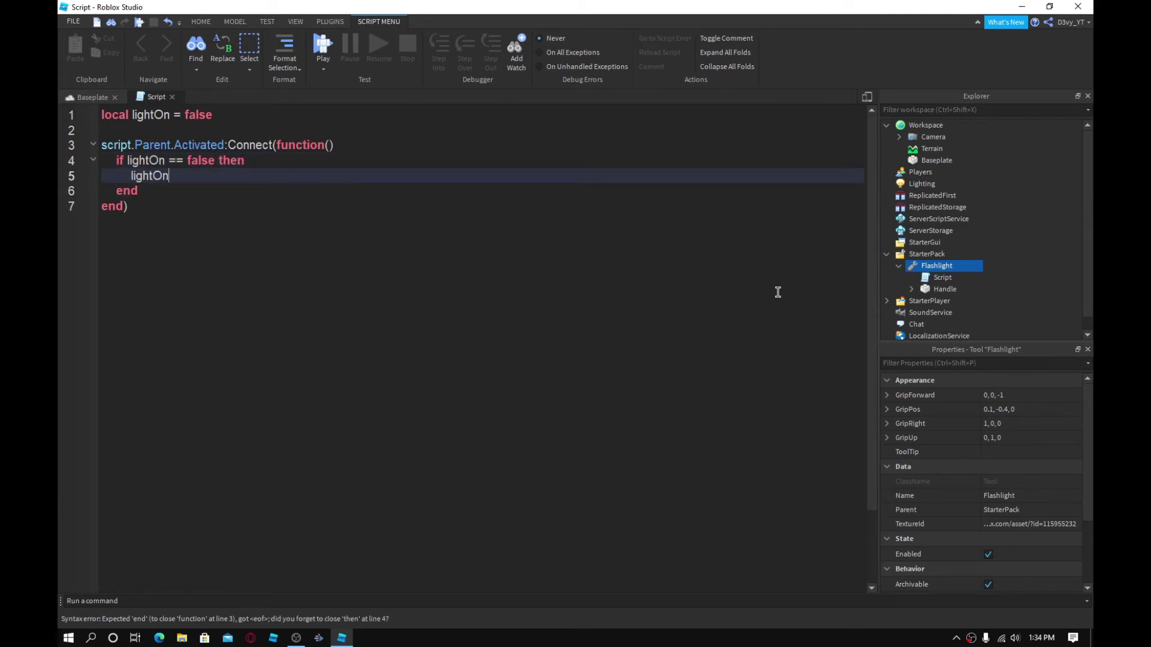
pyautogui.write(' = tr')
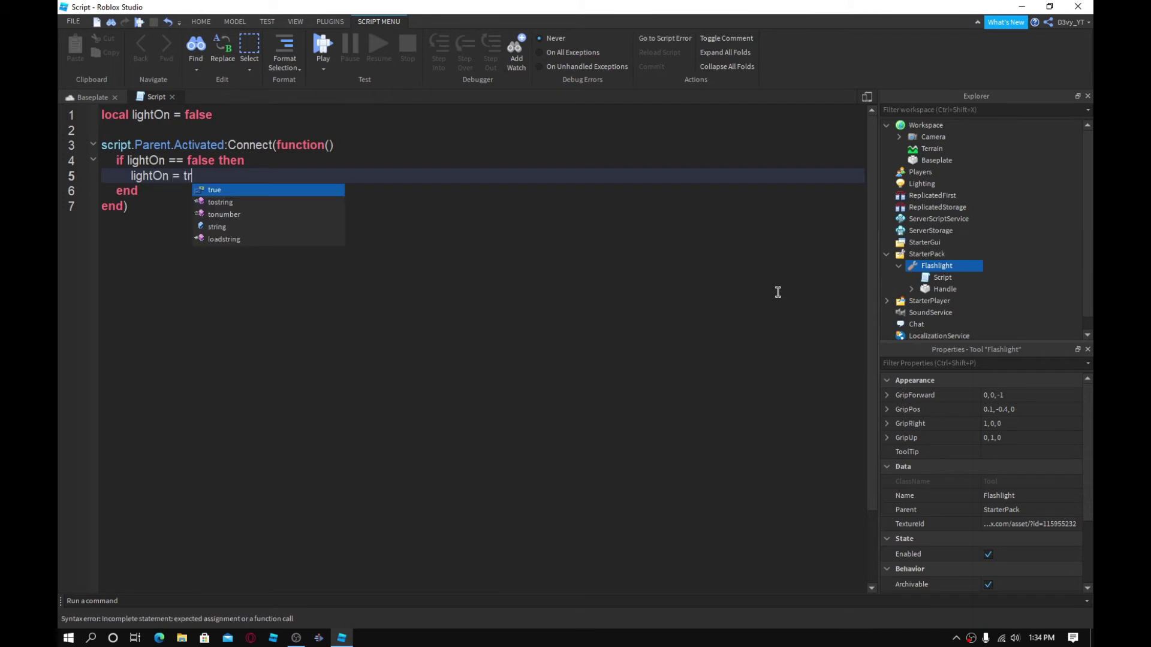
pyautogui.press('Tab')
pyautogui.press('Return')
pyautogui.write('es')
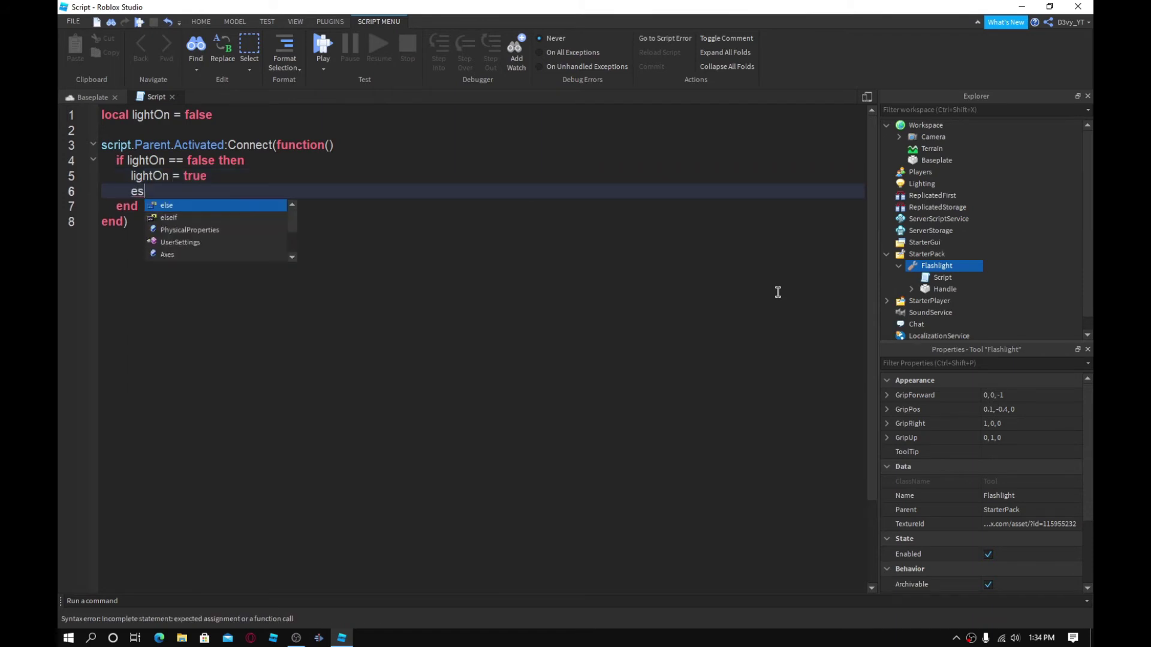
# Add script.Parent.Handle.SurfaceLight.Enabled = true inside the if block.
pyautogui.press('BackSpace')
pyautogui.press('BackSpace')
pyautogui.write('scr')
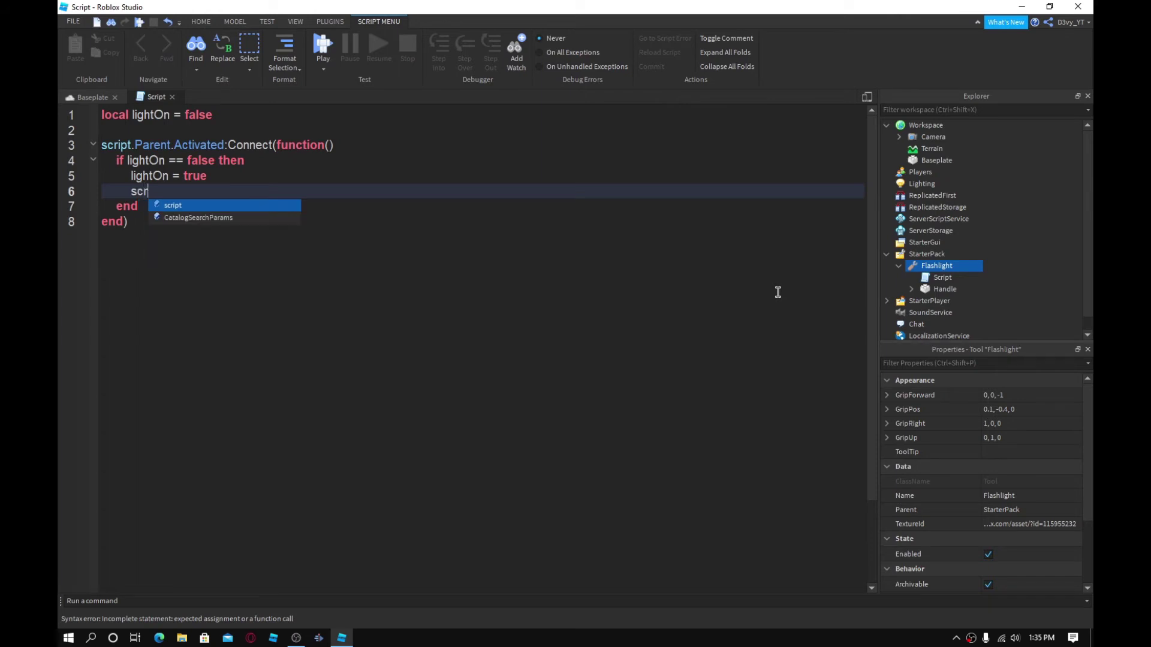
pyautogui.press('Tab')
pyautogui.write('.Parent')
pyautogui.press('Tab')
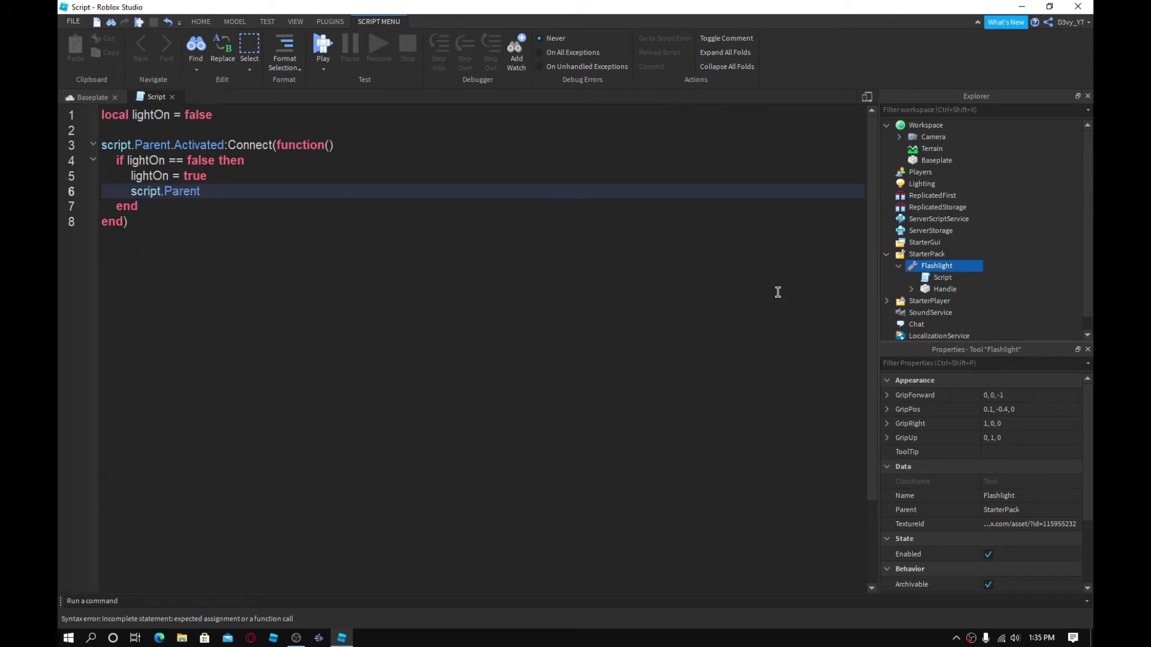
pyautogui.write('.Handl')
pyautogui.press('Tab')
pyautogui.write('.S')
pyautogui.press('Tab')
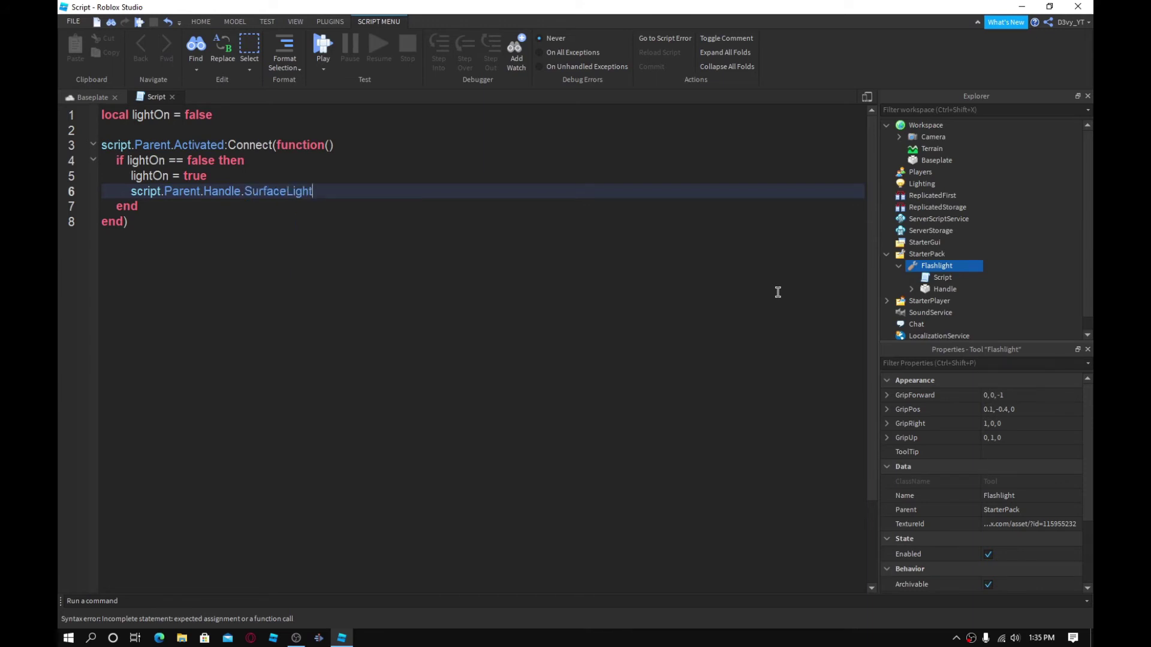
pyautogui.write('.E')
pyautogui.press('Tab')
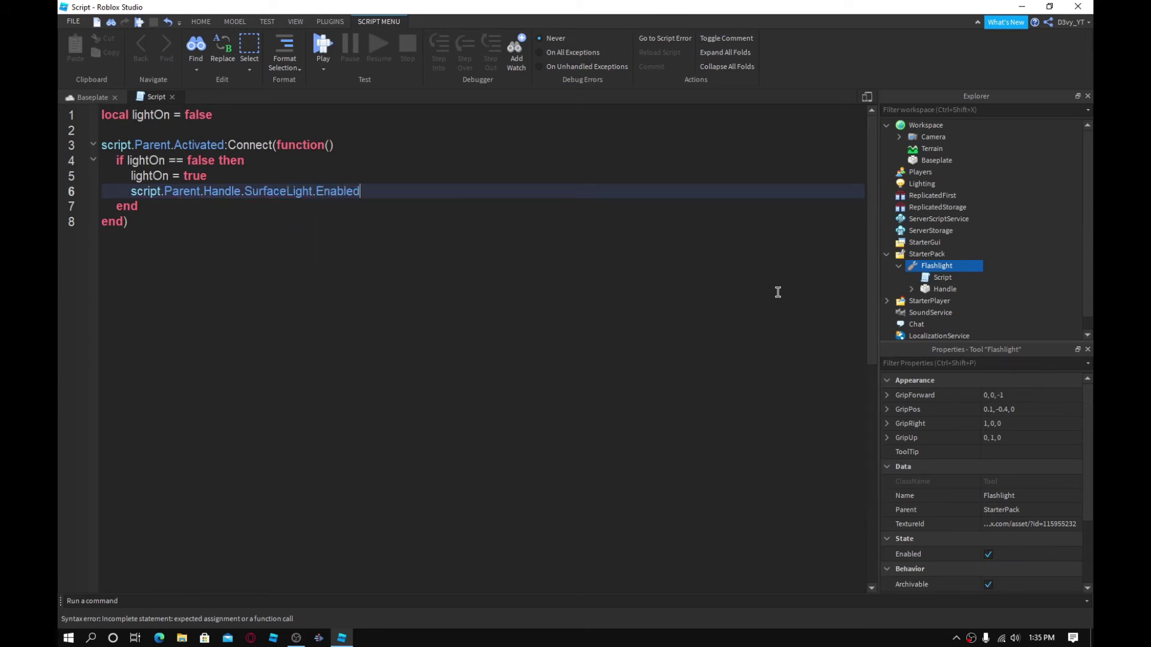
pyautogui.write(' = true')
# Add an else branch that sets lightOn = false.
pyautogui.press('Return')
pyautogui.write('e')
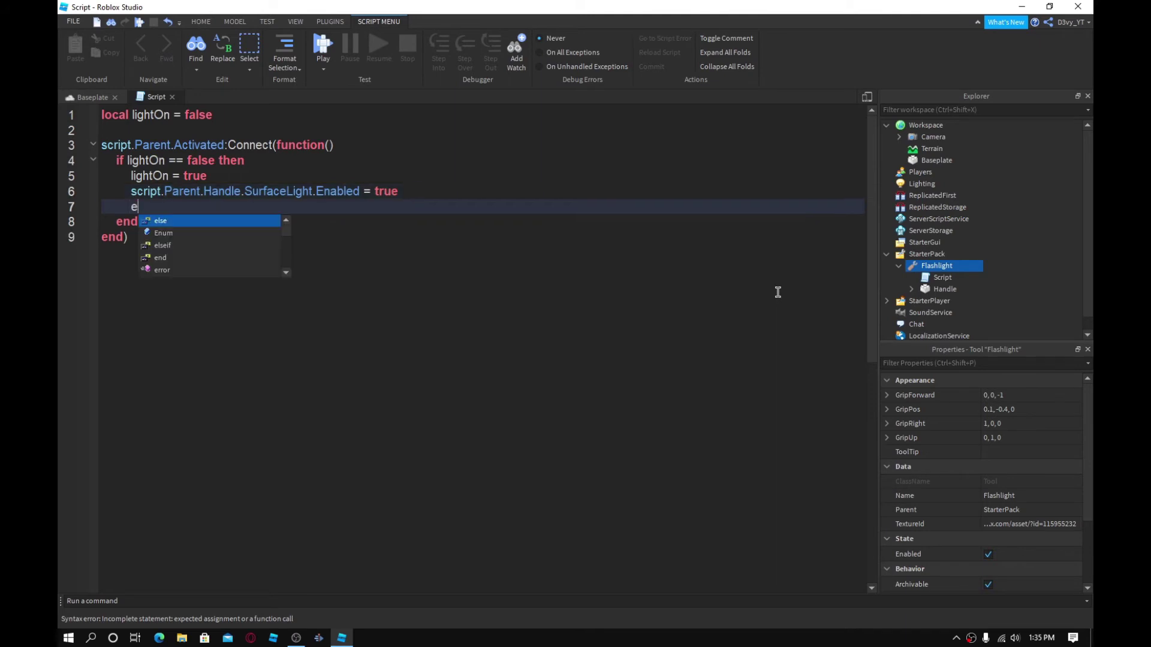
pyautogui.write('sl')
pyautogui.press('BackSpace')
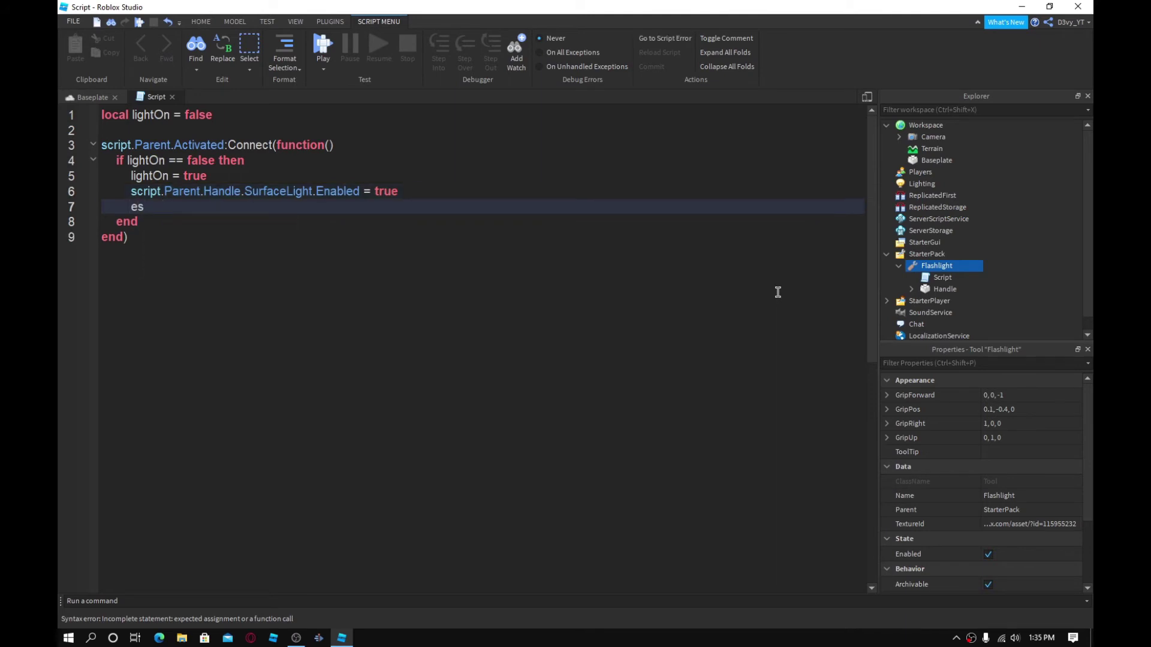
pyautogui.press('BackSpace')
pyautogui.press('BackSpace')
pyautogui.write(';')
pyautogui.press('BackSpace')
pyautogui.write('lse')
pyautogui.press('Return')
pyautogui.write('lightOn')
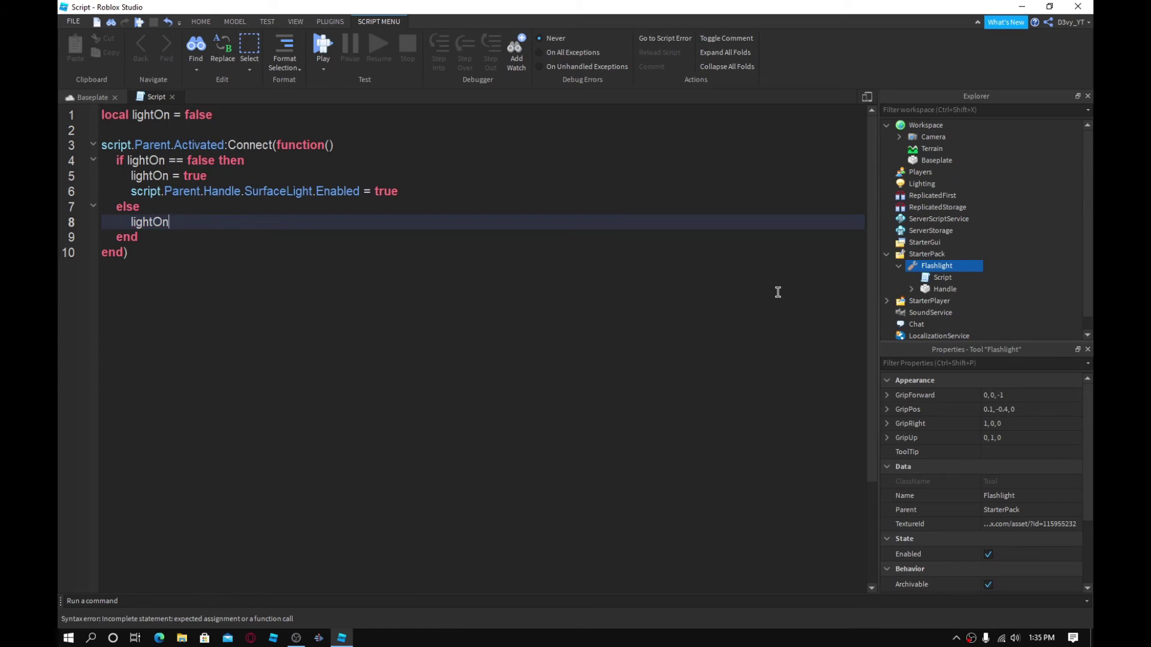
pyautogui.write(' = false')
pyautogui.press('Return')
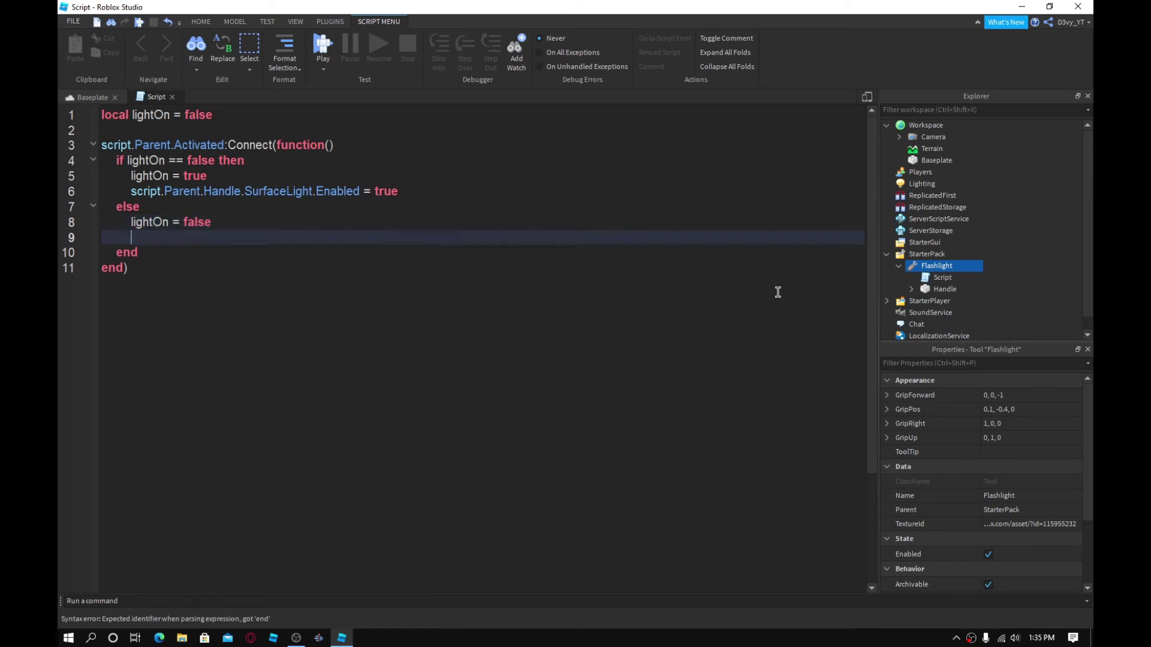
pyautogui.write('scrip')
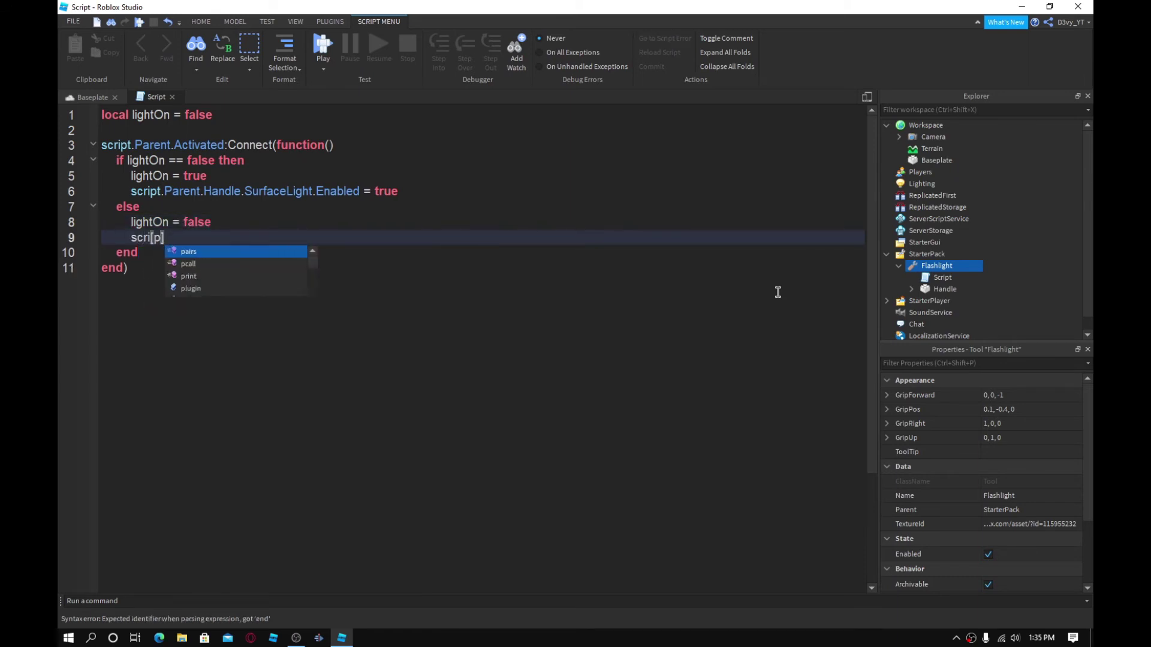
# Add script.Parent.Handle.SurfaceLight.Enabled = false to the else branch and start a play test.
pyautogui.press('BackSpace')
pyautogui.press('BackSpace')
pyautogui.press('BackSpace')
pyautogui.write('PathWay')
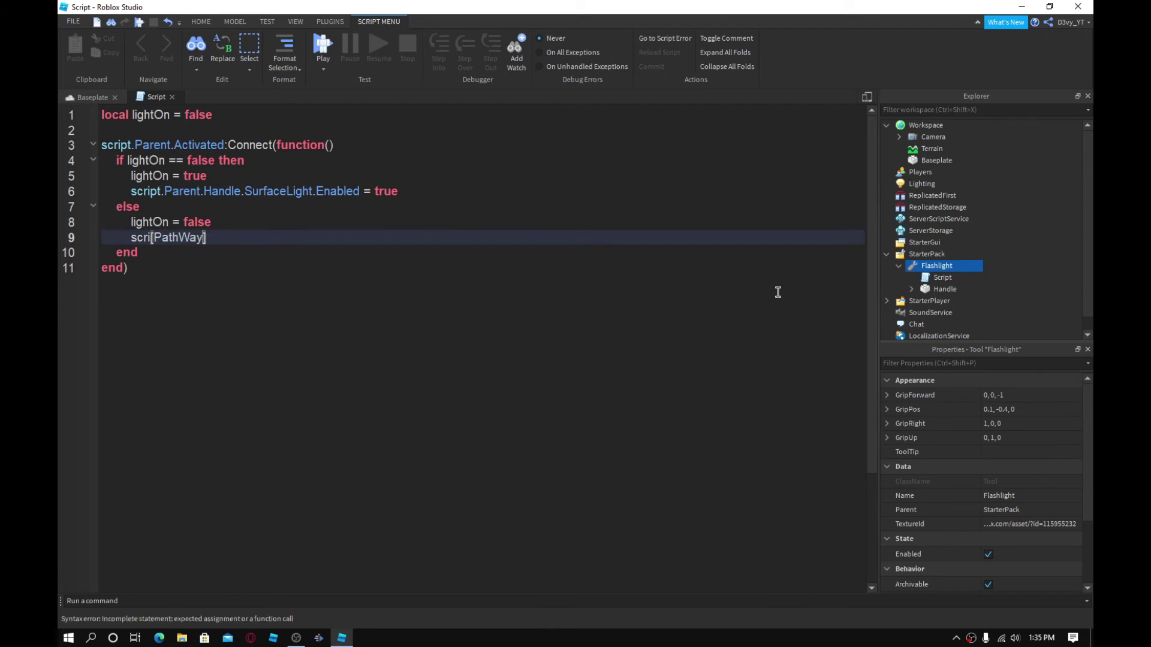
pyautogui.press('BackSpace')
pyautogui.press('BackSpace')
pyautogui.press('BackSpace')
pyautogui.press('BackSpace')
pyautogui.write('ip')
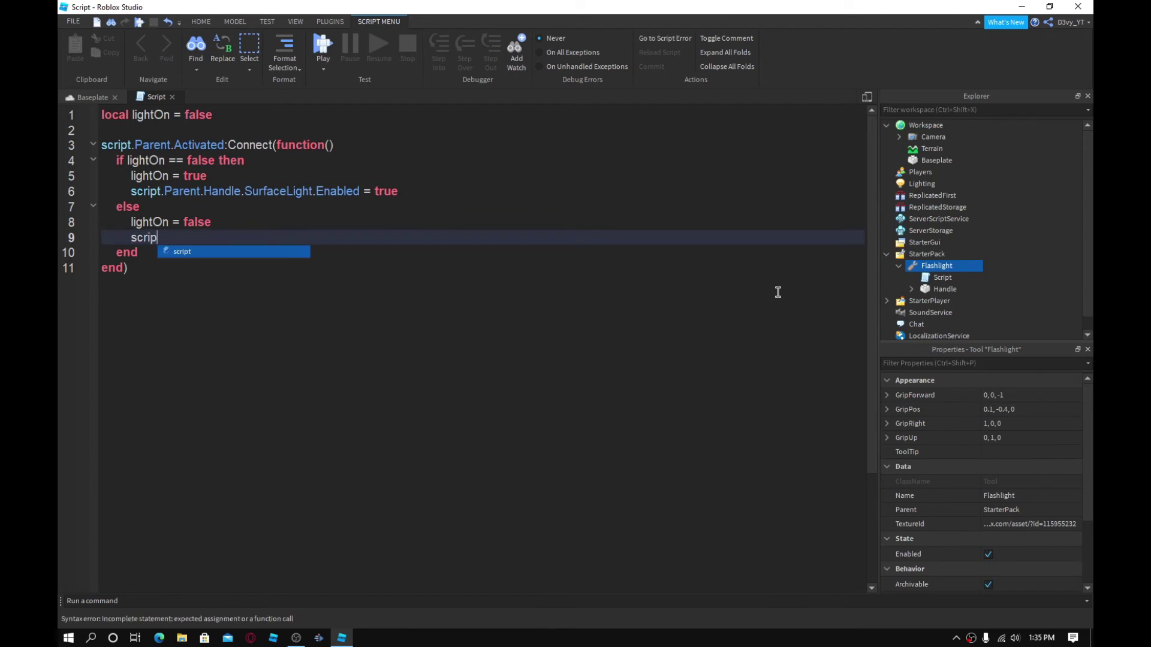
pyautogui.write('t.Par')
pyautogui.press('Tab')
pyautogui.write('.')
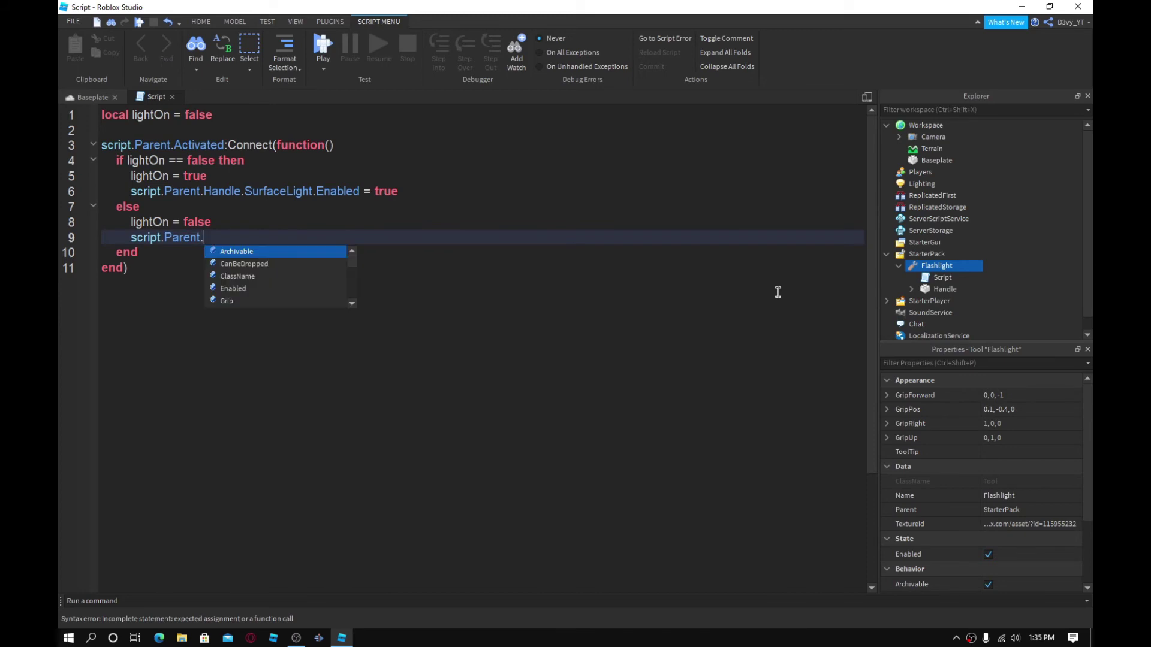
pyautogui.write('Han')
pyautogui.press('Tab')
pyautogui.write('.S')
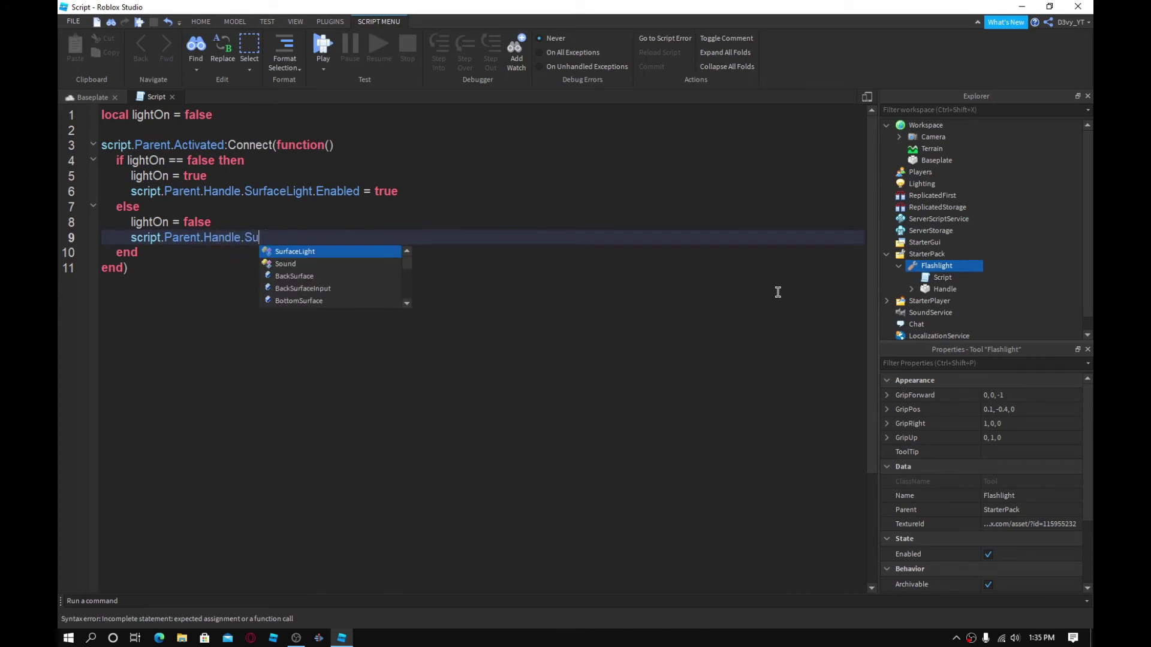
pyautogui.write('ur')
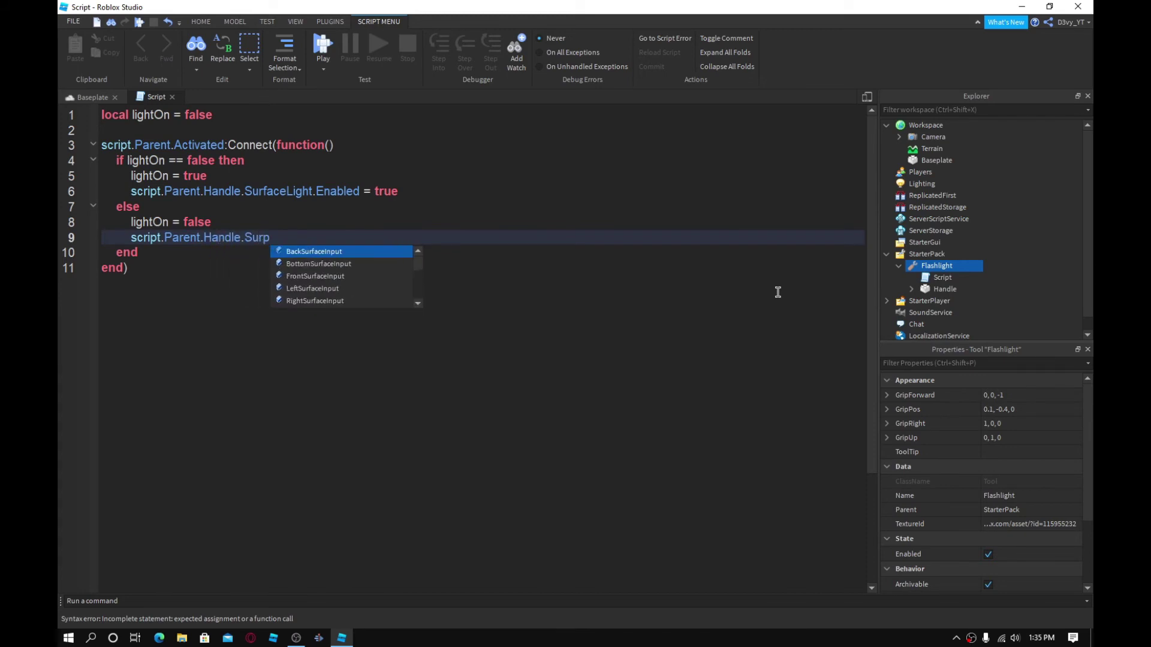
pyautogui.press('Tab')
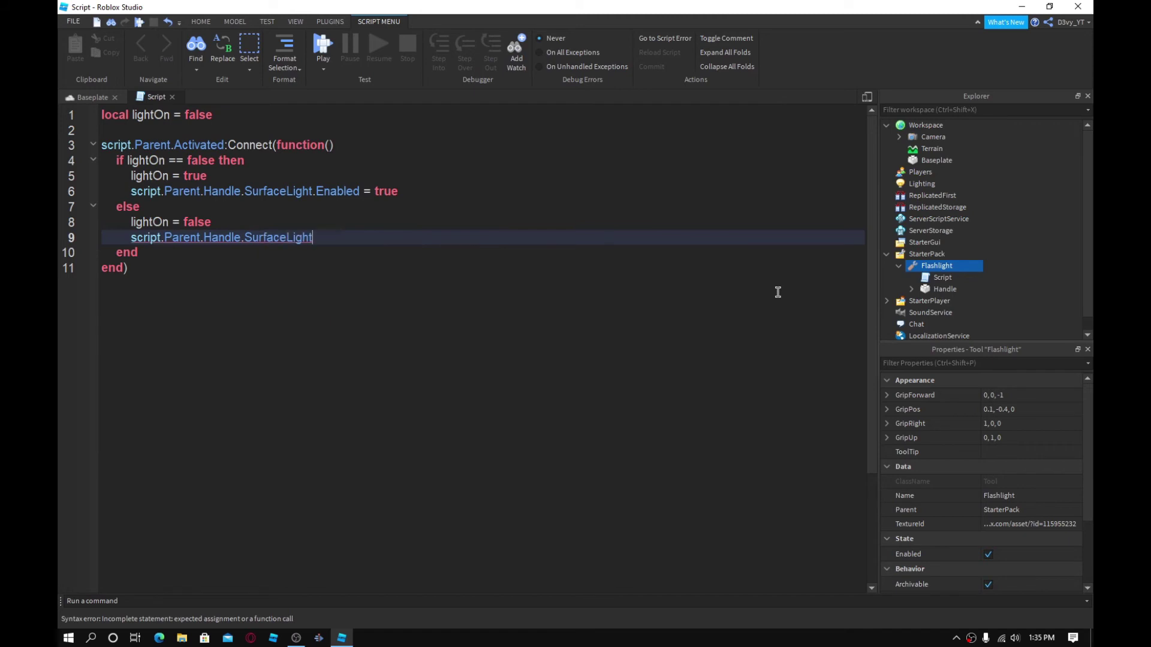
pyautogui.write('.E')
pyautogui.press('Tab')
pyautogui.write('=')
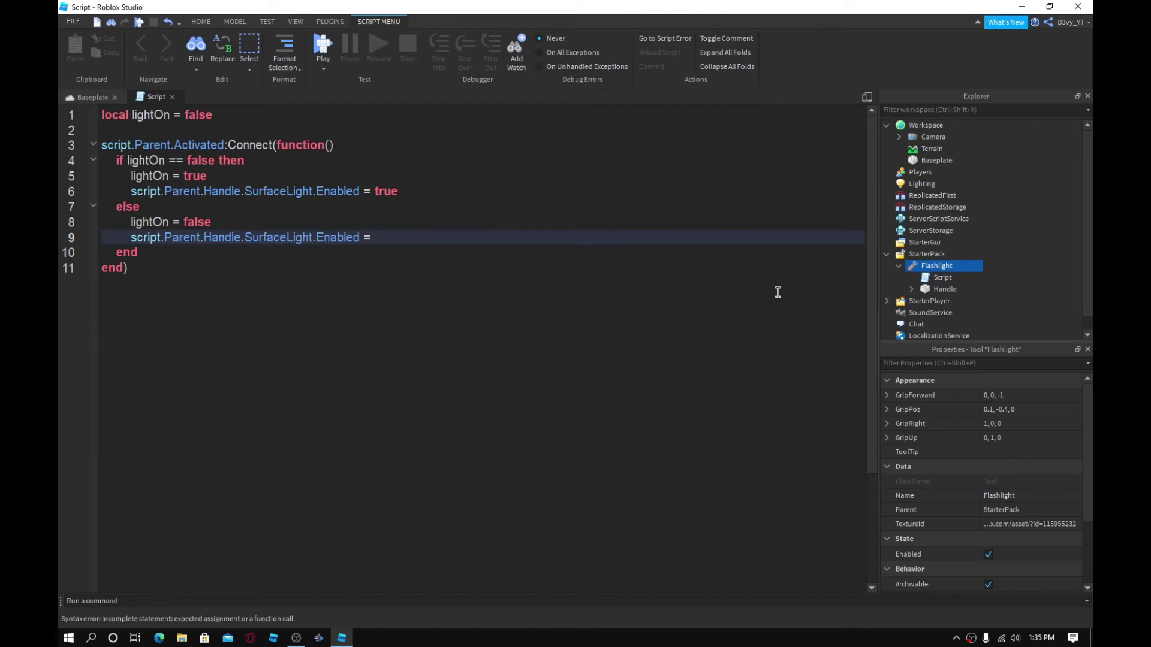
pyautogui.write(' fa')
pyautogui.press('Tab')
pyautogui.press('BackSpace')
pyautogui.press('BackSpace')
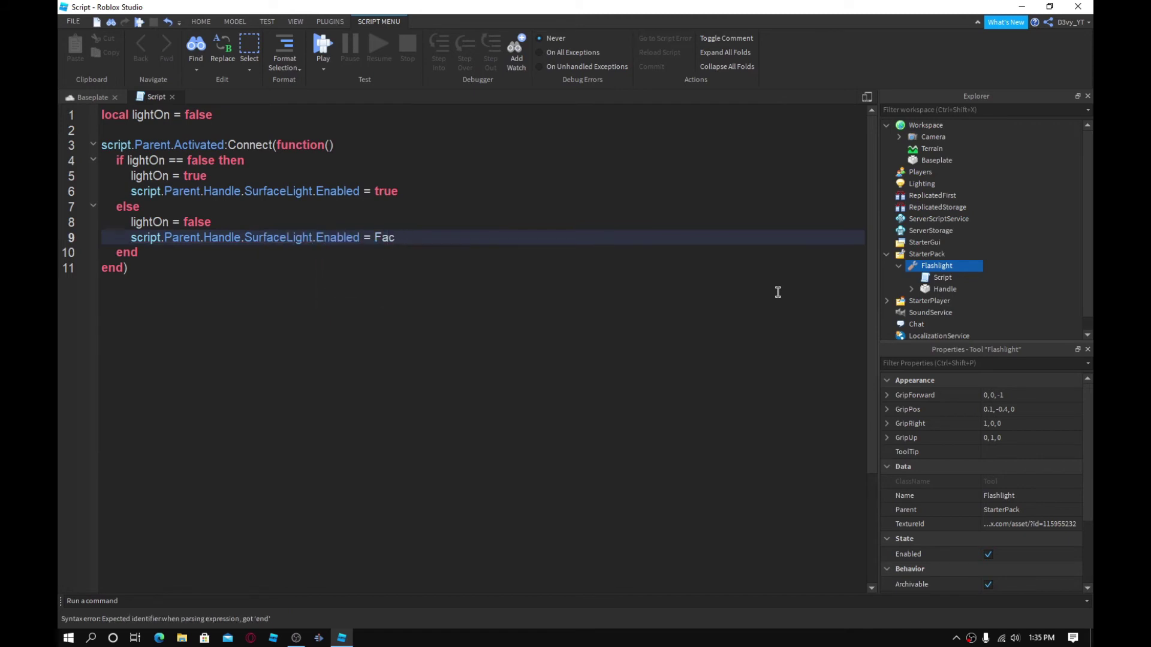
pyautogui.press('BackSpace')
pyautogui.press('BackSpace')
pyautogui.press('BackSpace')
pyautogui.write('fasl')
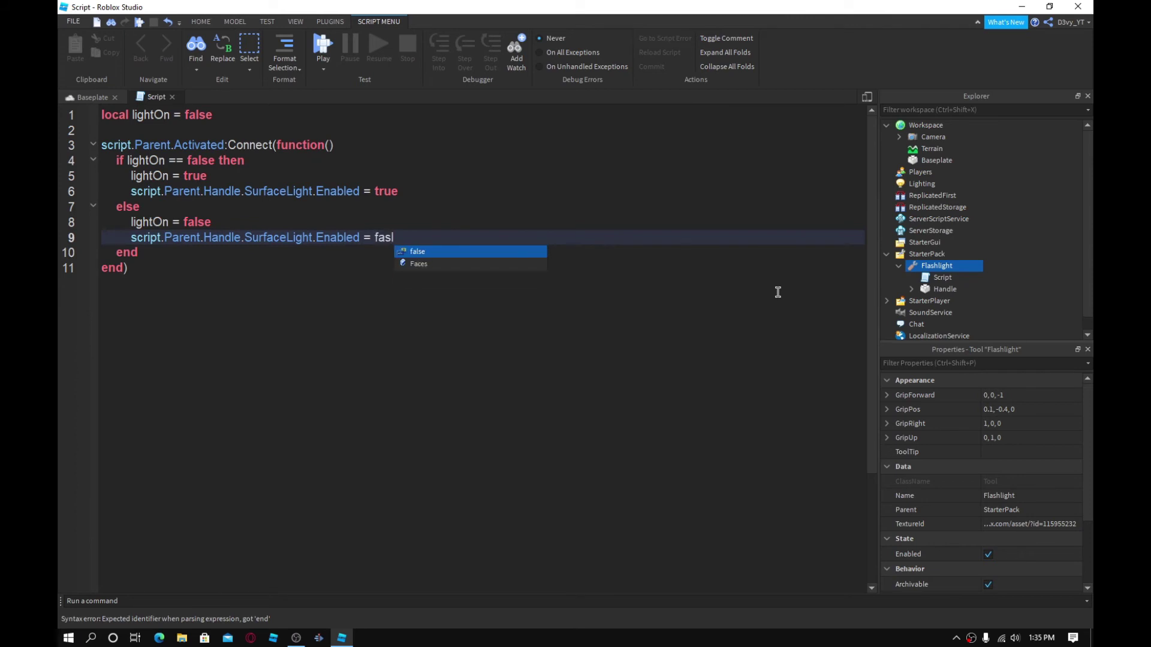
pyautogui.press('Tab')
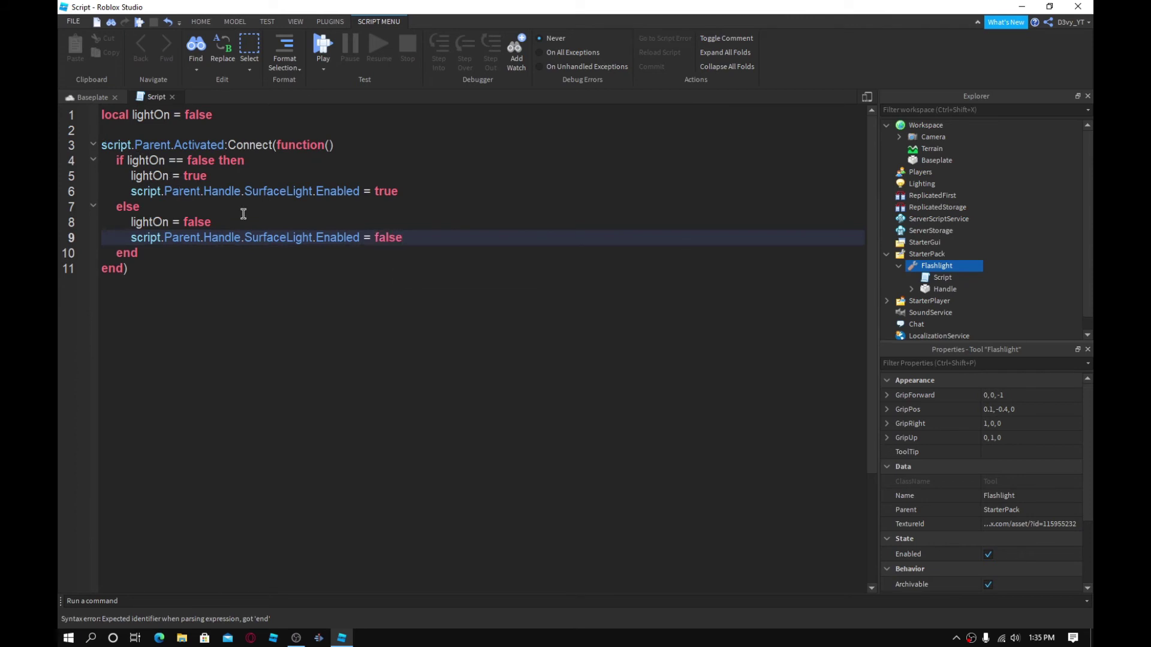
pyautogui.keyDown('ctrl'); pyautogui.scroll(1, 319, 219); pyautogui.keyUp('ctrl')
pyautogui.keyDown('ctrl'); pyautogui.scroll(2, 332, 198); pyautogui.keyUp('ctrl')
pyautogui.keyDown('ctrl'); pyautogui.scroll(2, 368, 196); pyautogui.keyUp('ctrl')
pyautogui.keyDown('ctrl'); pyautogui.scroll(1, 365, 172); pyautogui.keyUp('ctrl')
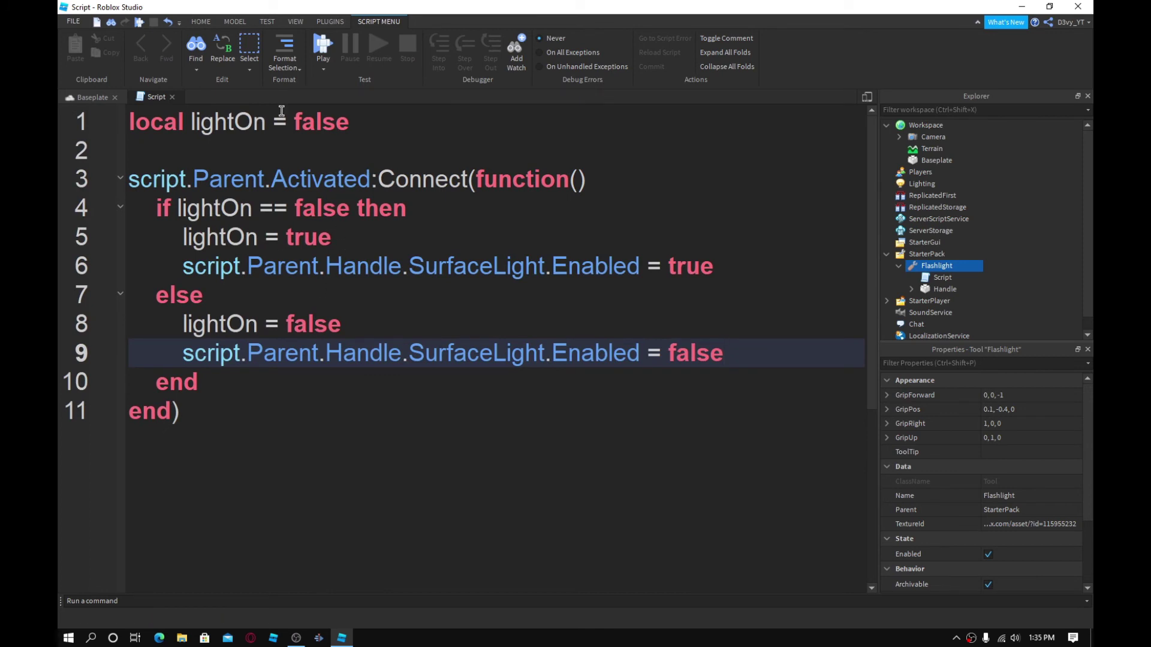
pyautogui.click(171, 97)
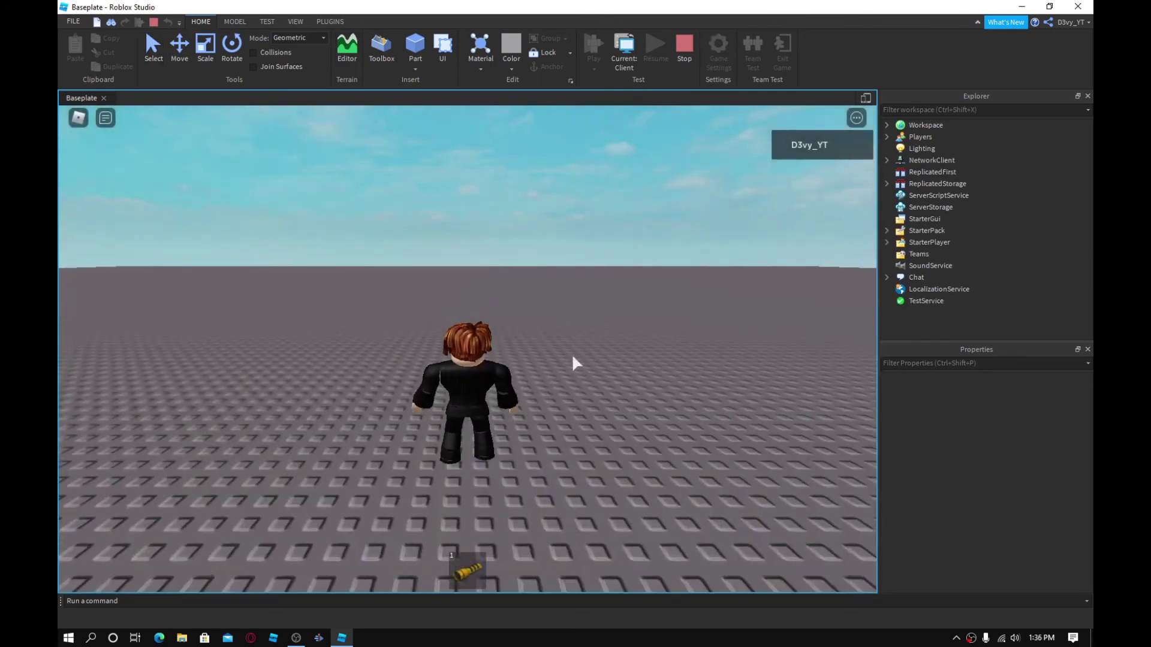
# Equip the flashlight with key 1 and click to toggle its light several times.
pyautogui.moveTo(576, 363); pyautogui.dragTo(576, 363, button='right')
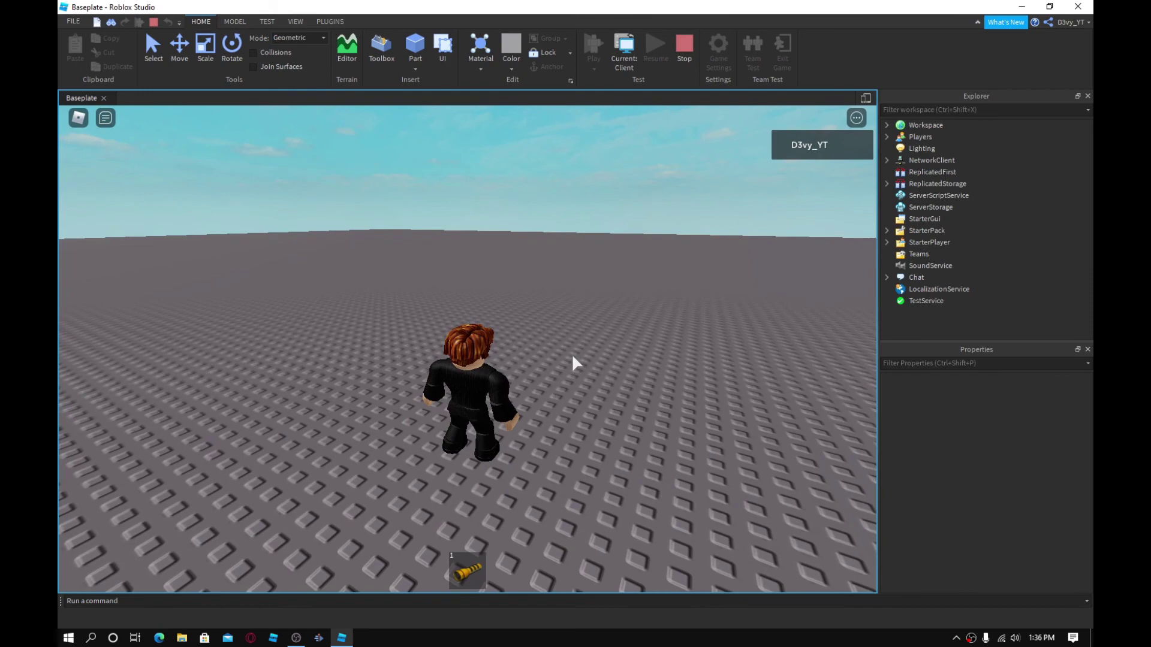
pyautogui.press('s')
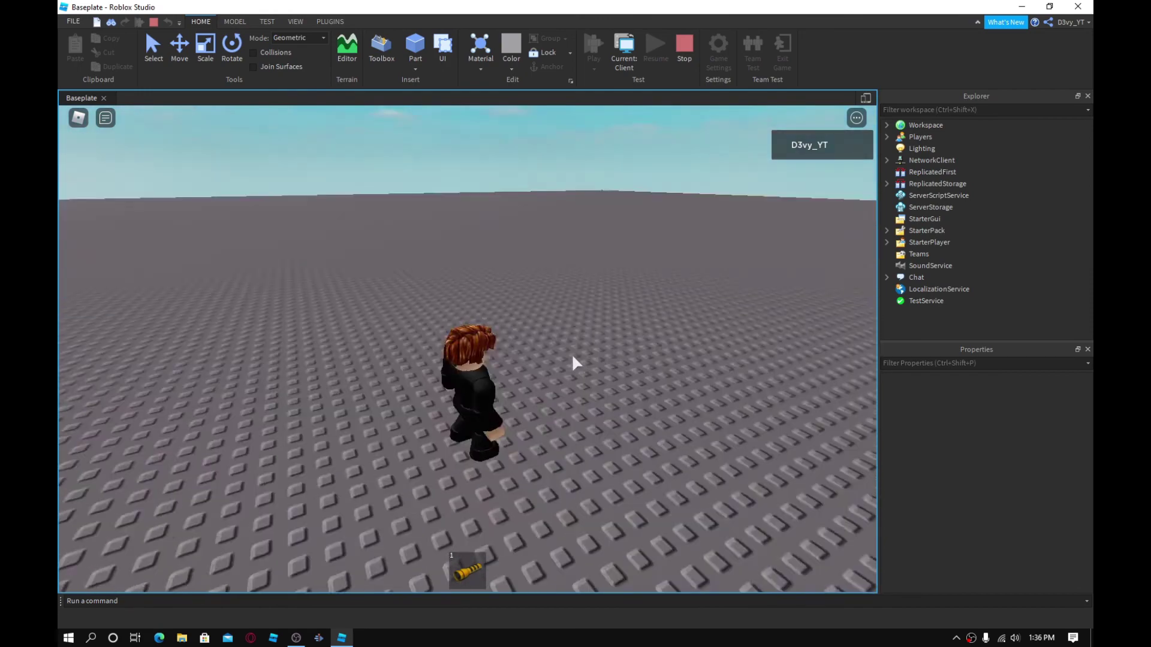
pyautogui.moveTo(575, 364); pyautogui.dragTo(578, 354, button='right')
pyautogui.press('1')
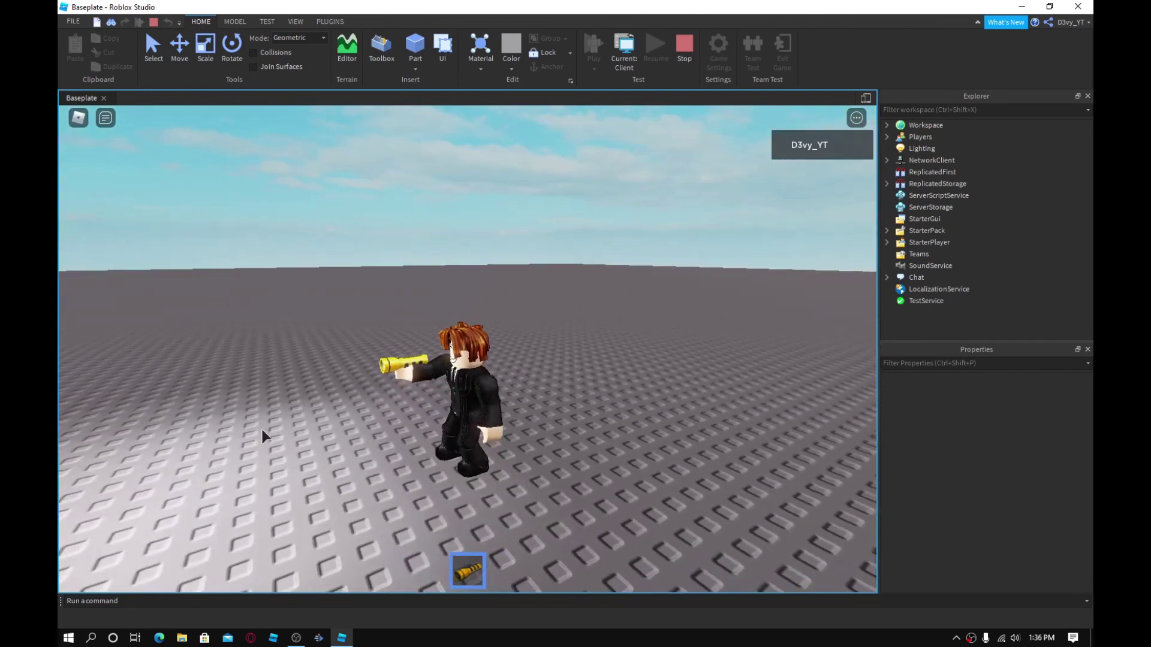
pyautogui.click(349, 423)
pyautogui.click(369, 427)
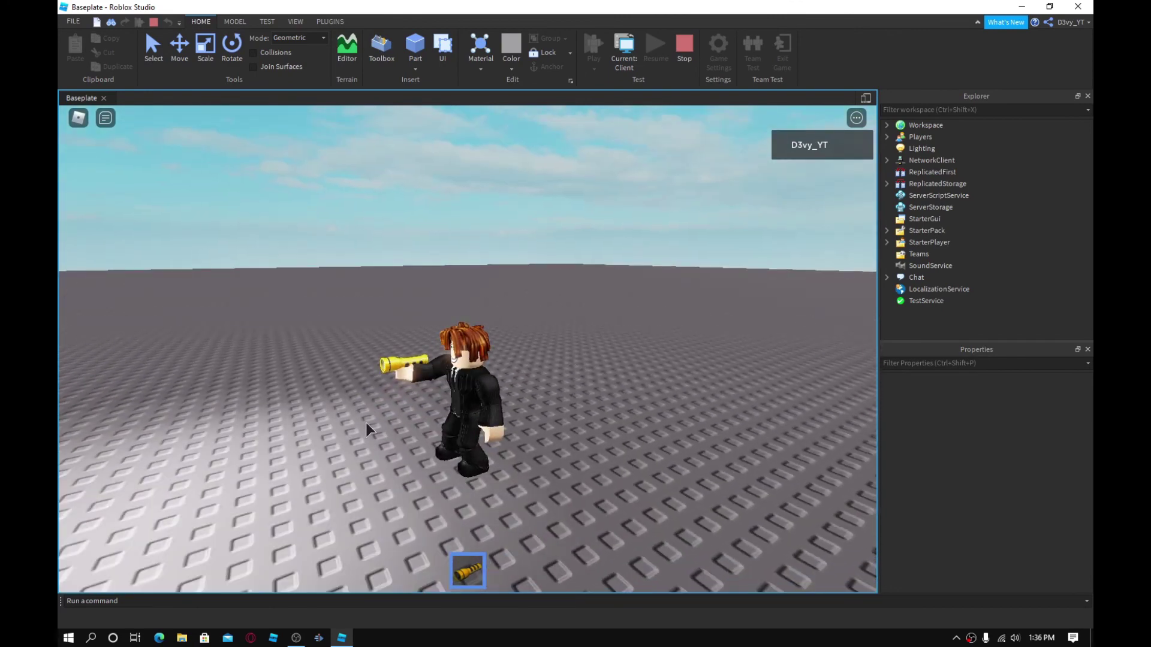
pyautogui.click(332, 438)
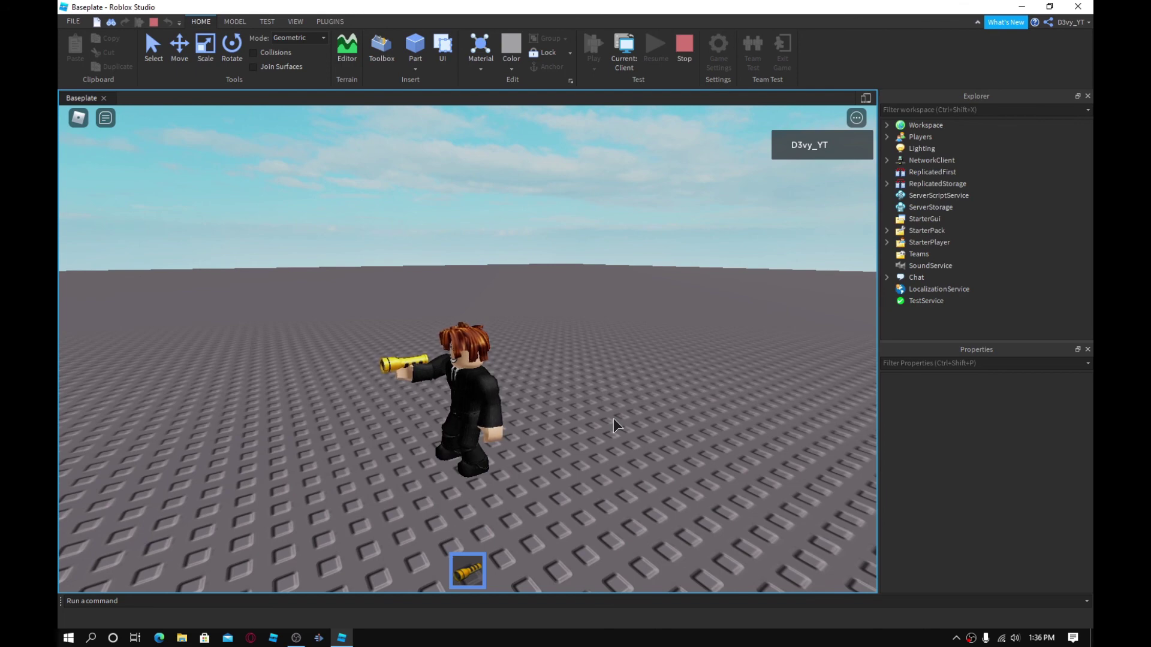
pyautogui.moveTo(536, 362); pyautogui.dragTo(536, 362, button='right')
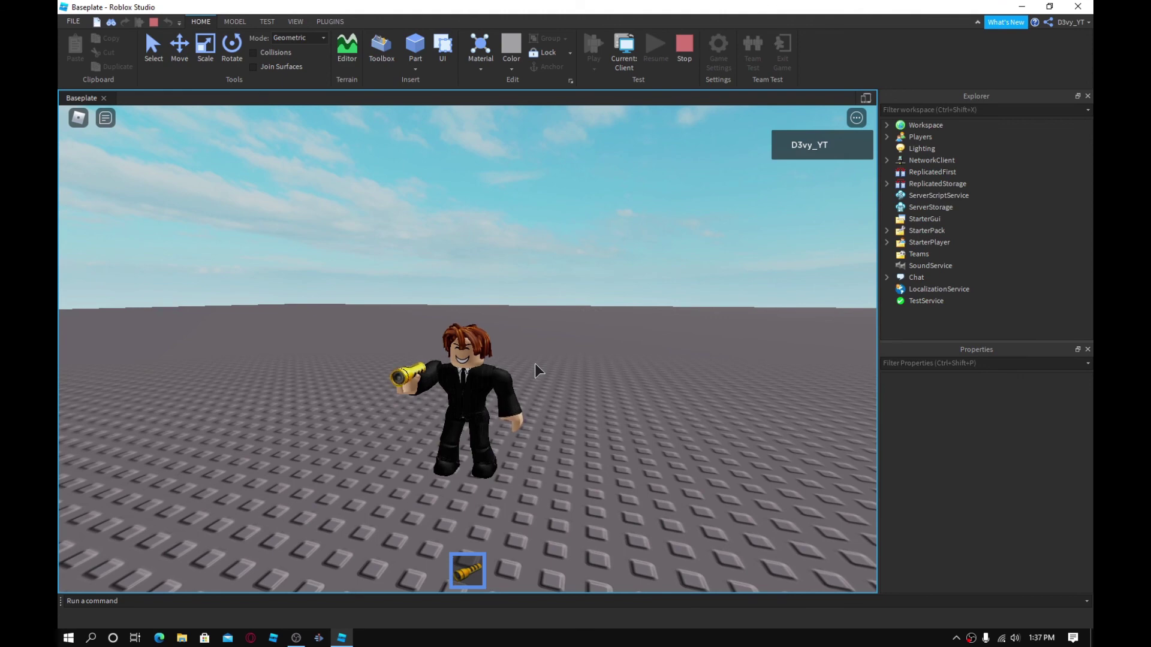
pyautogui.moveTo(535, 364); pyautogui.dragTo(545, 371, button='right')
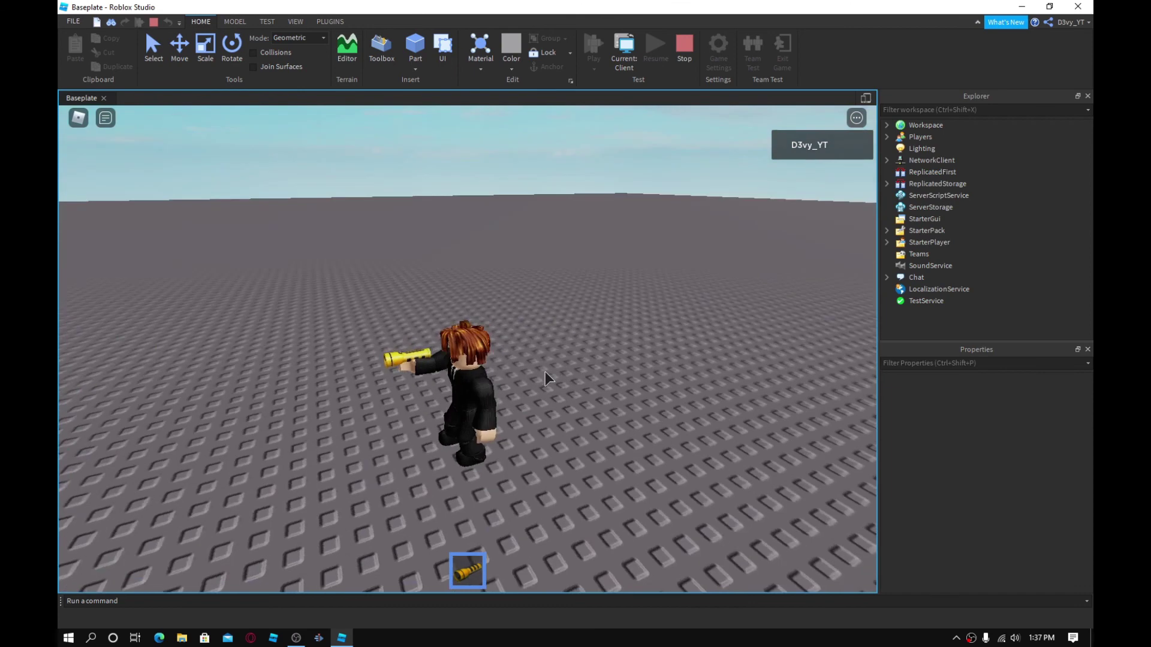